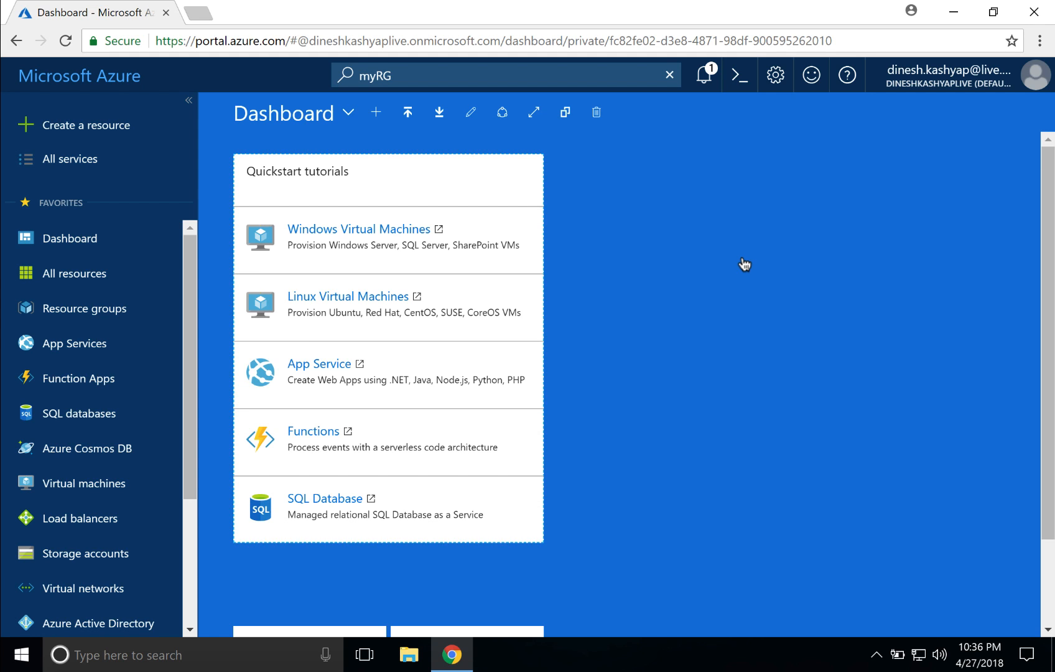
Start creating a virtual network from the Networking category of the marketplace and name it myVNET1.
left_click(93, 131)
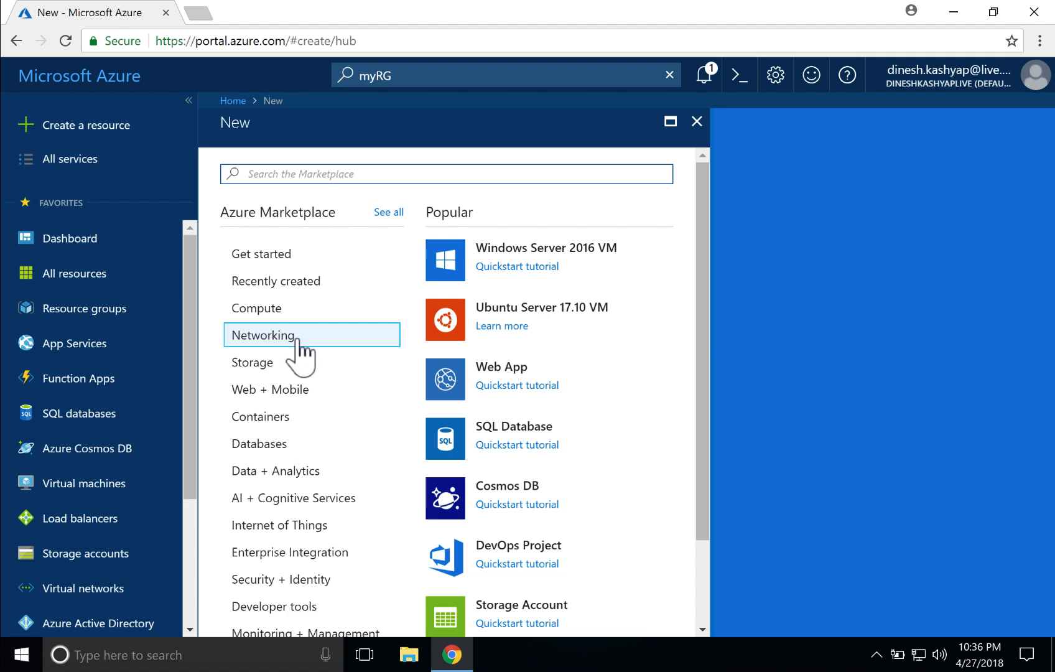
left_click(278, 342)
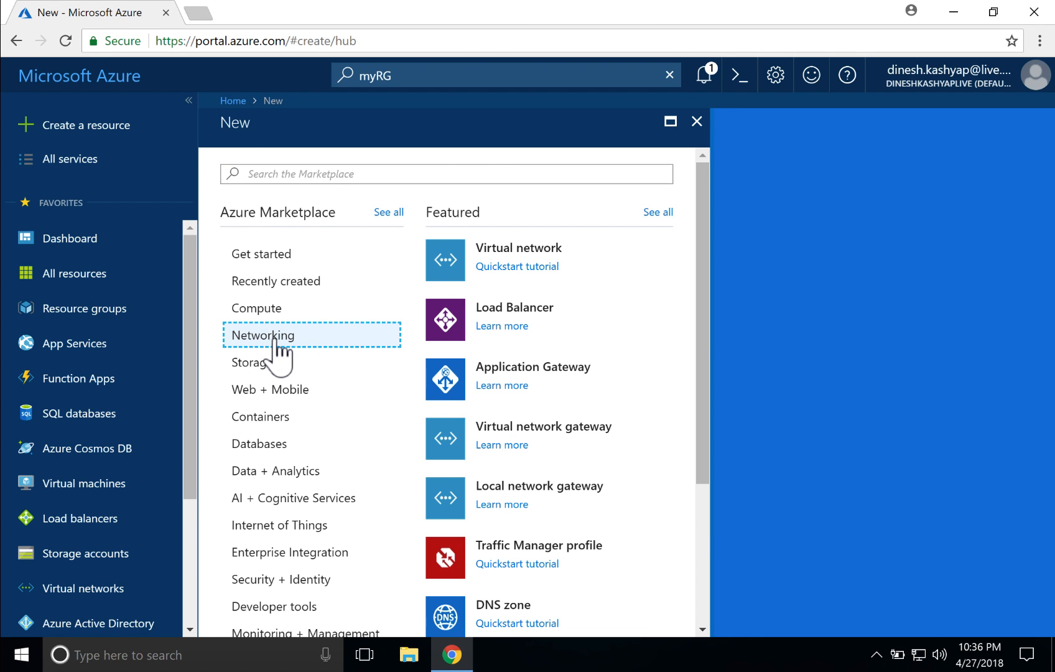
left_click(505, 252)
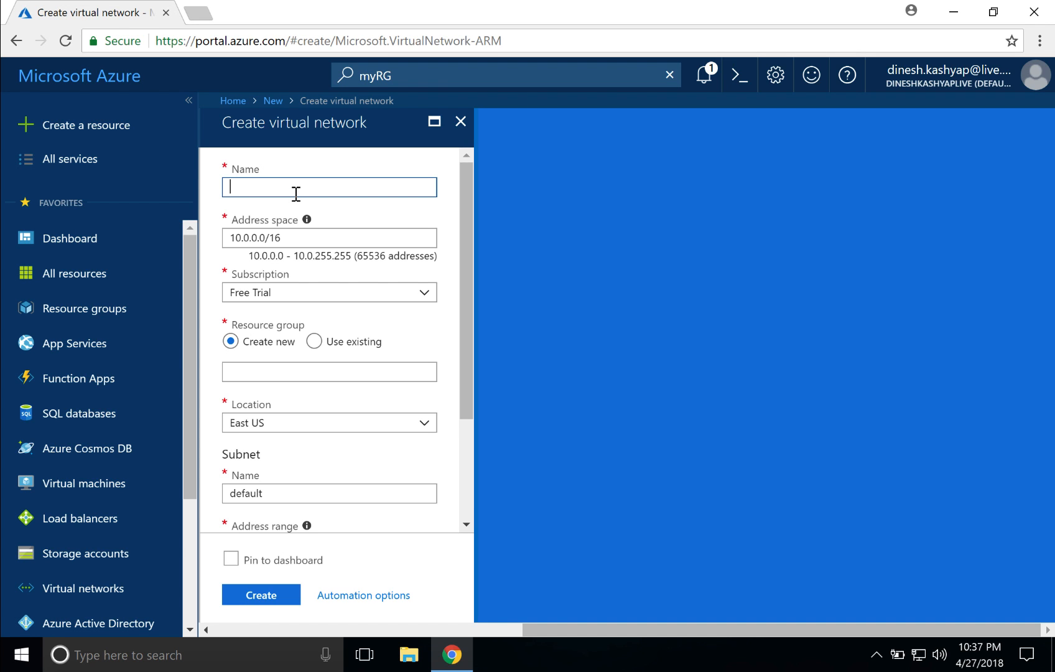
type("myVE")
key("BackSpace")
type("NET1")
Assign the virtual network to a new resource group named myRG1 and choose East US as its location.
left_click_drag(473, 307, 464, 340)
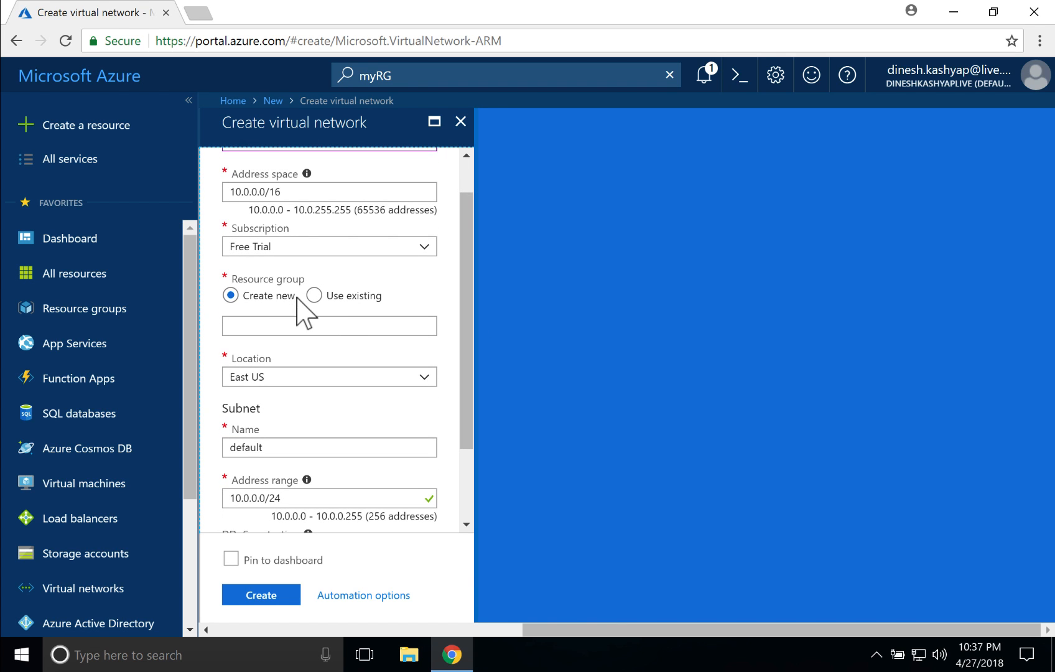
left_click(243, 328)
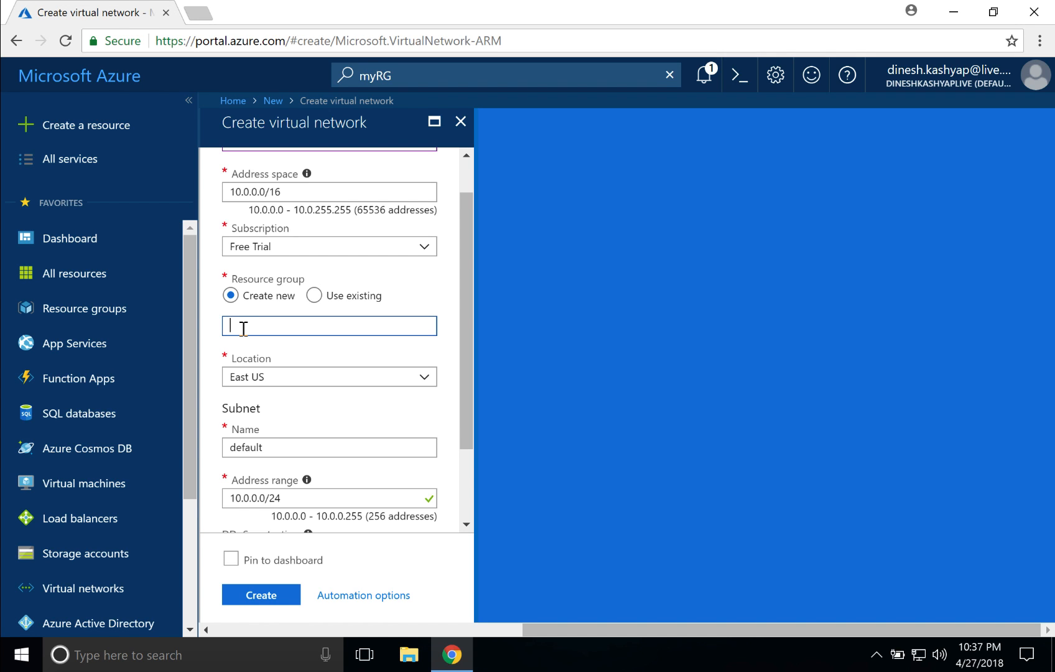
type("myRG1")
left_click(467, 331)
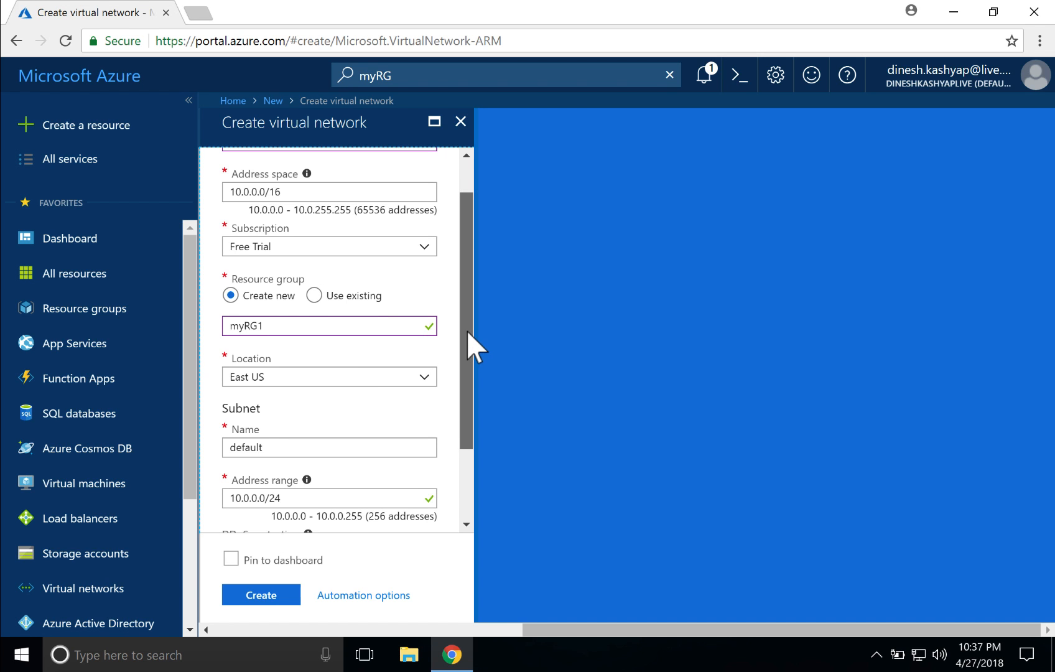
left_click_drag(468, 331, 454, 365)
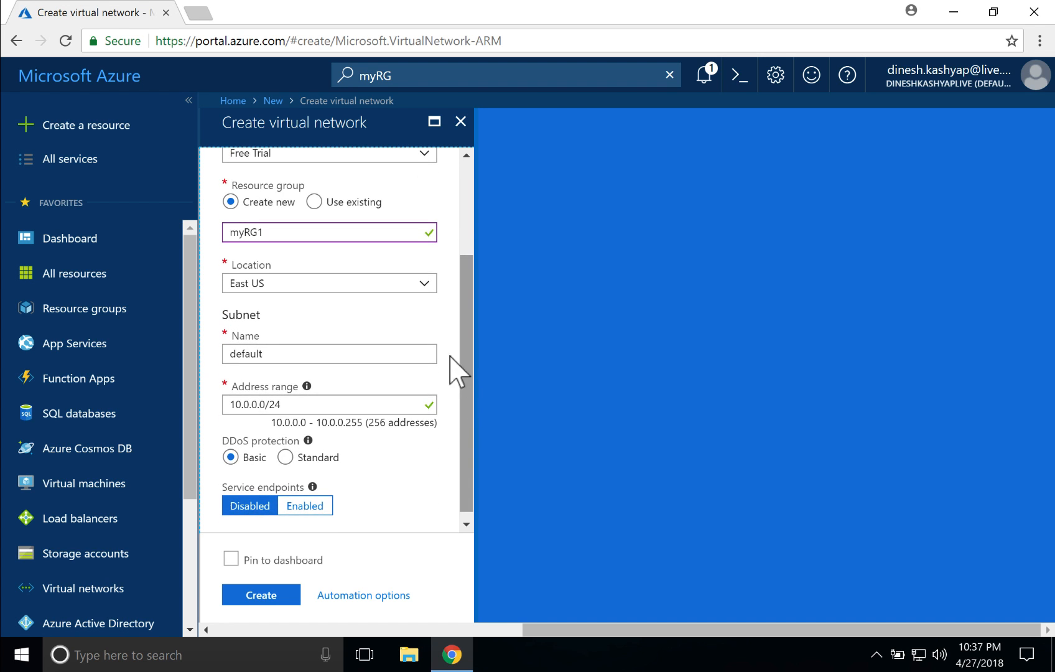
left_click(421, 285)
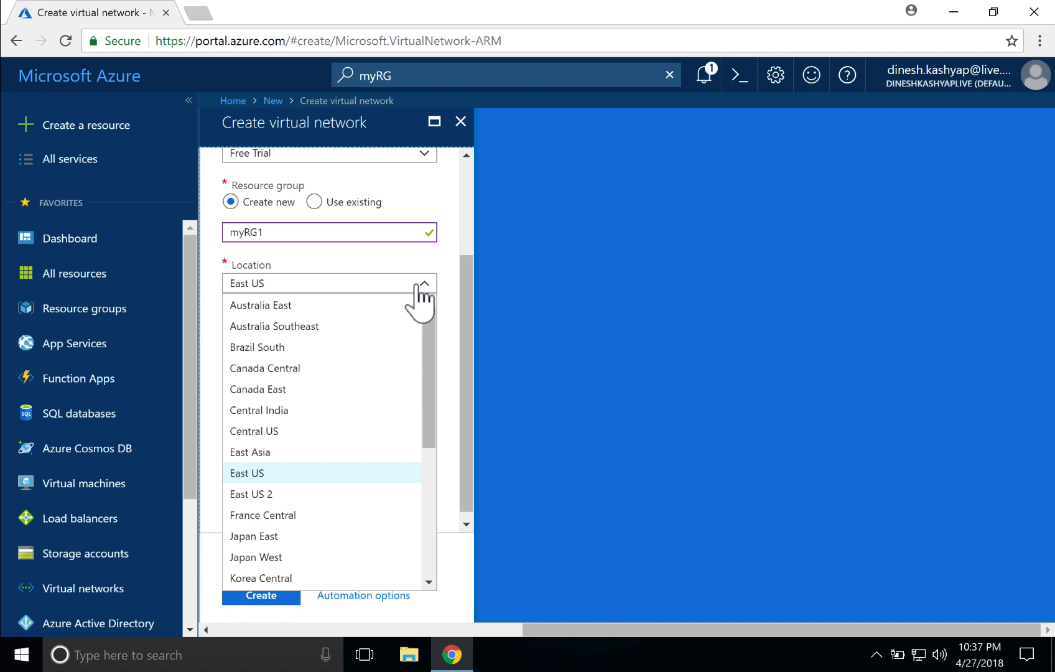
left_click_drag(434, 349, 435, 373)
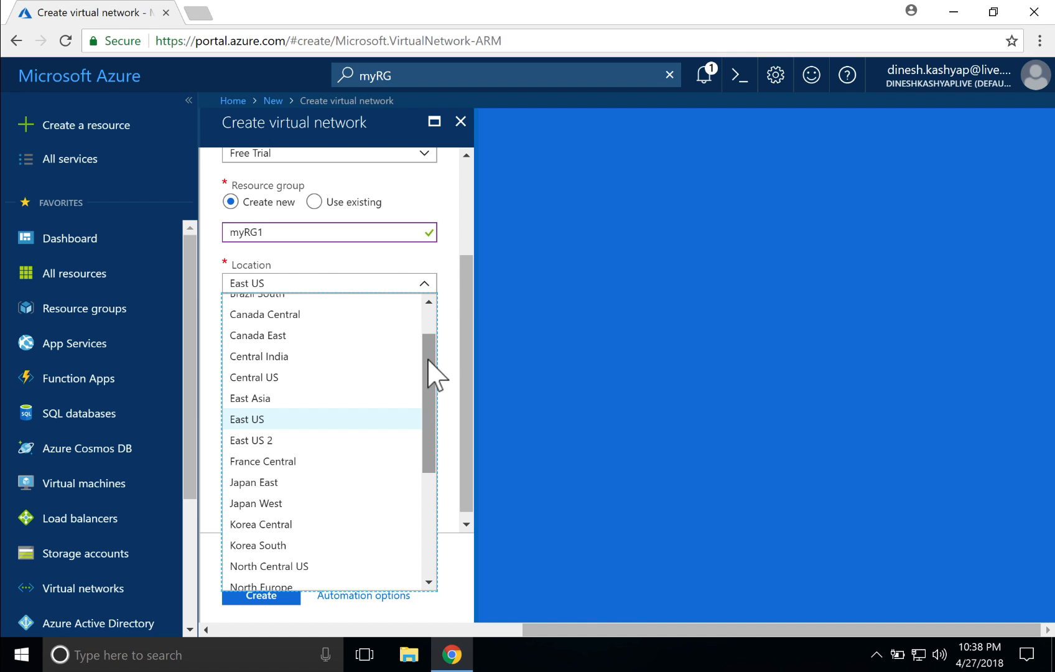
left_click(266, 419)
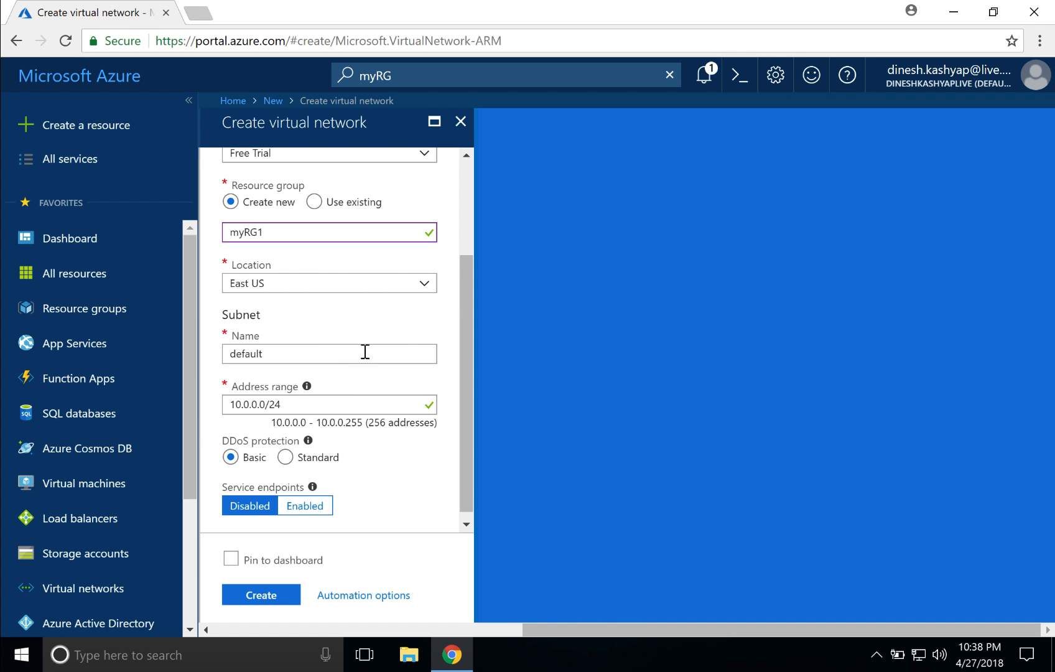
Create the virtual network, keeping the default subnet, DDoS protection and service endpoint settings.
left_click(466, 329)
left_click_drag(465, 329, 464, 339)
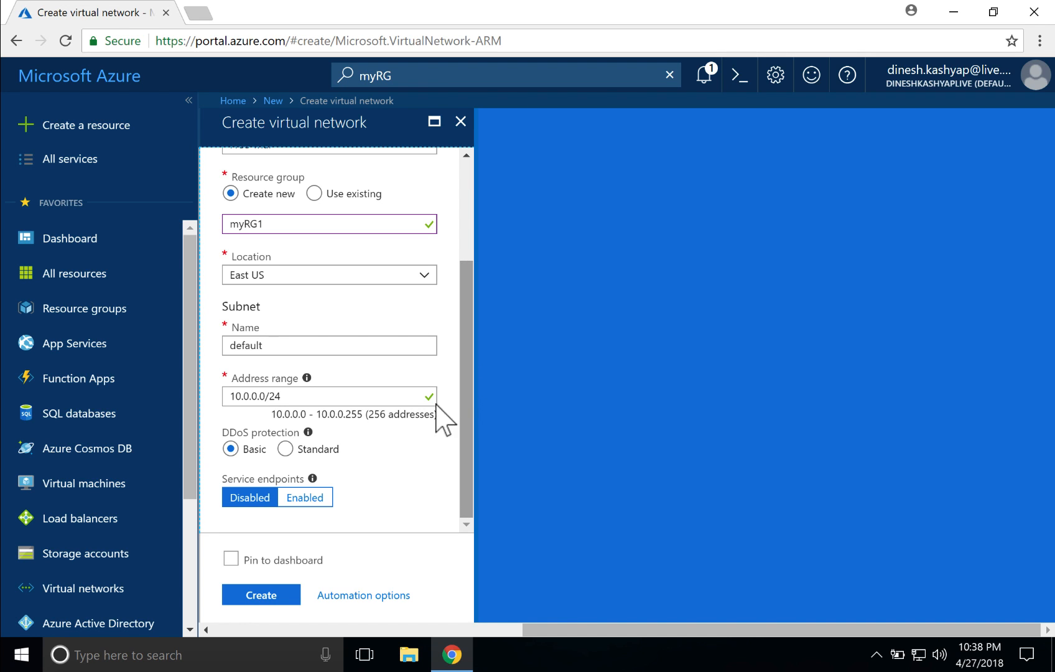
left_click(254, 596)
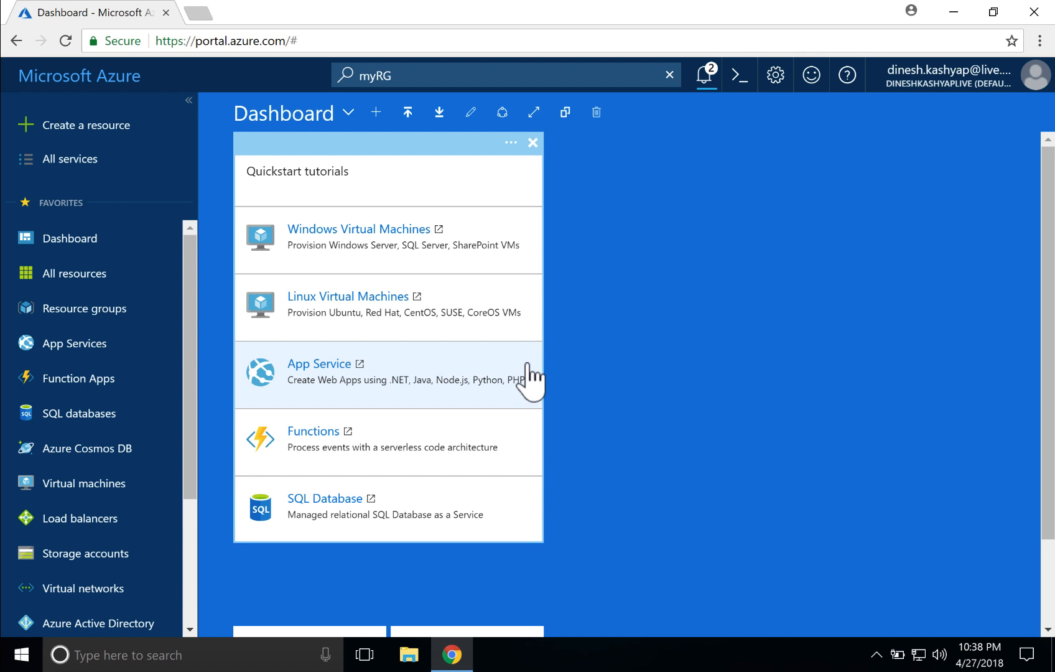
Open the notifications and dismiss the resource group deletion and virtual network deployment entries.
left_click(698, 83)
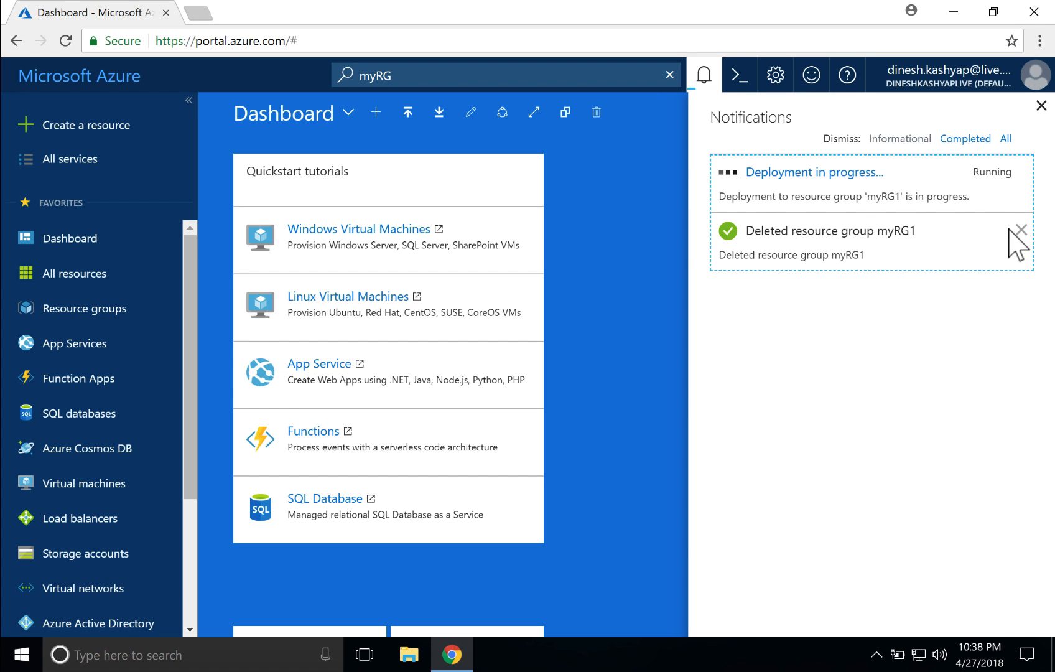
left_click(1020, 230)
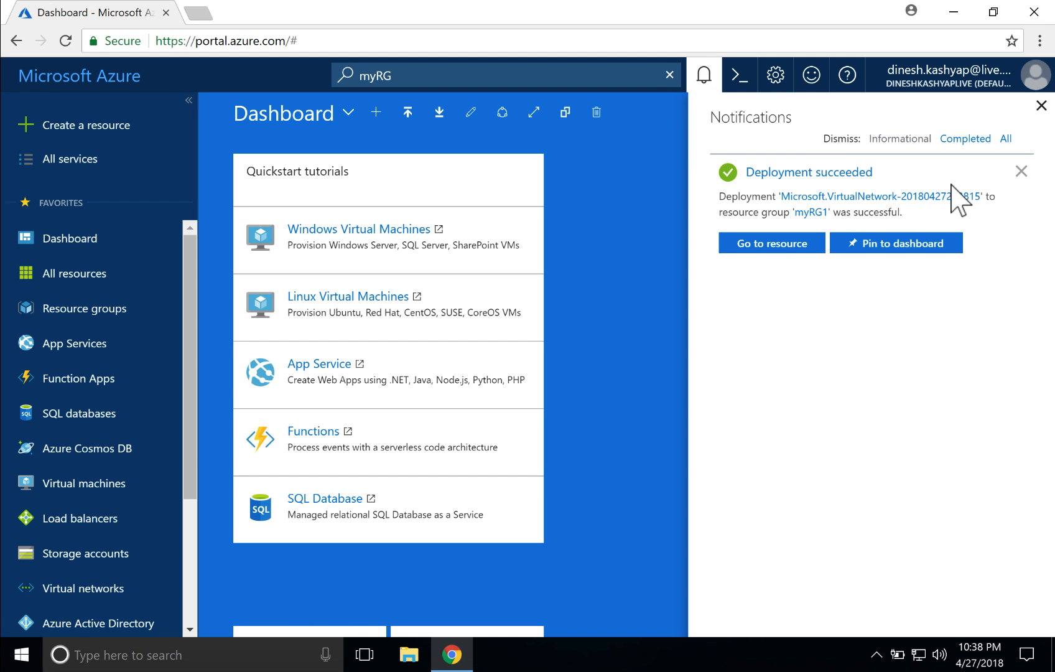
left_click(1021, 171)
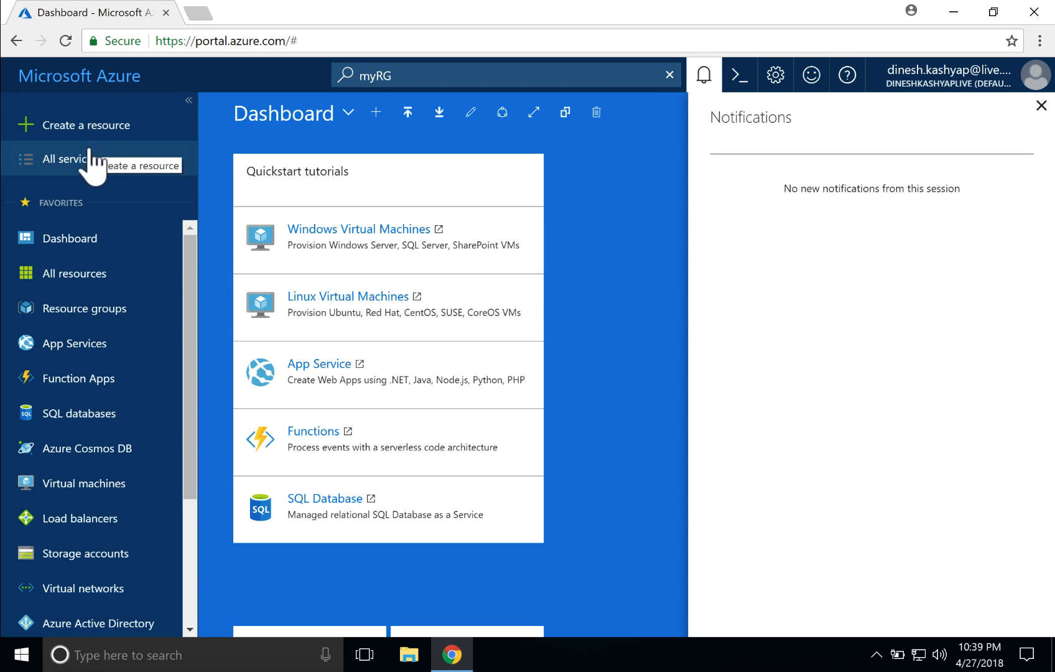
Open the virtual machines list, start adding a new virtual machine, and close the notifications.
scroll(196, 346, "down", 1)
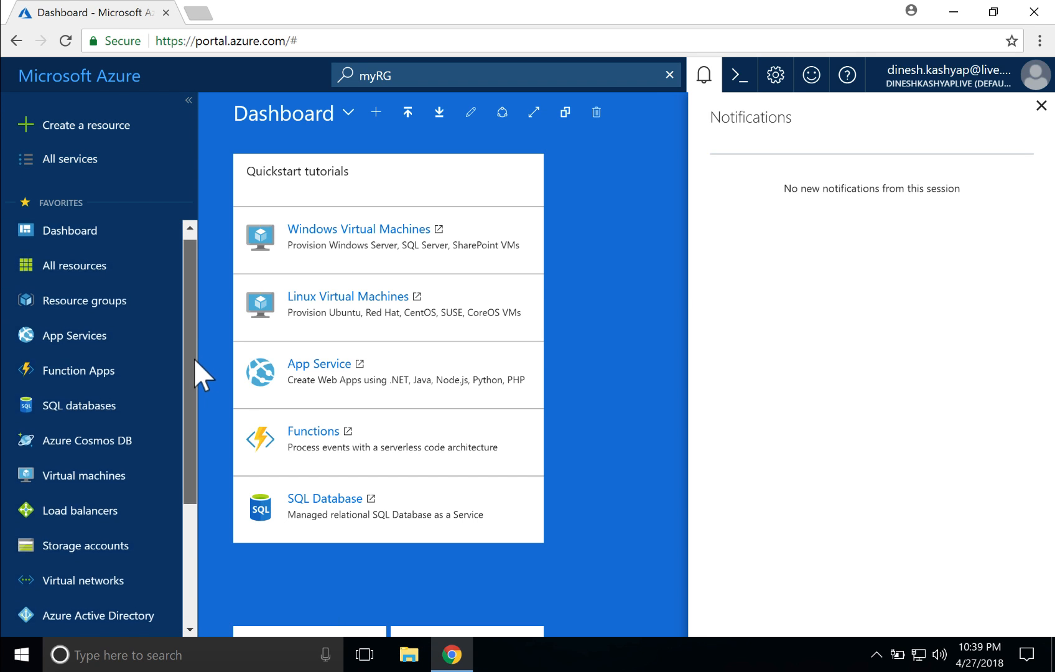
left_click(91, 406)
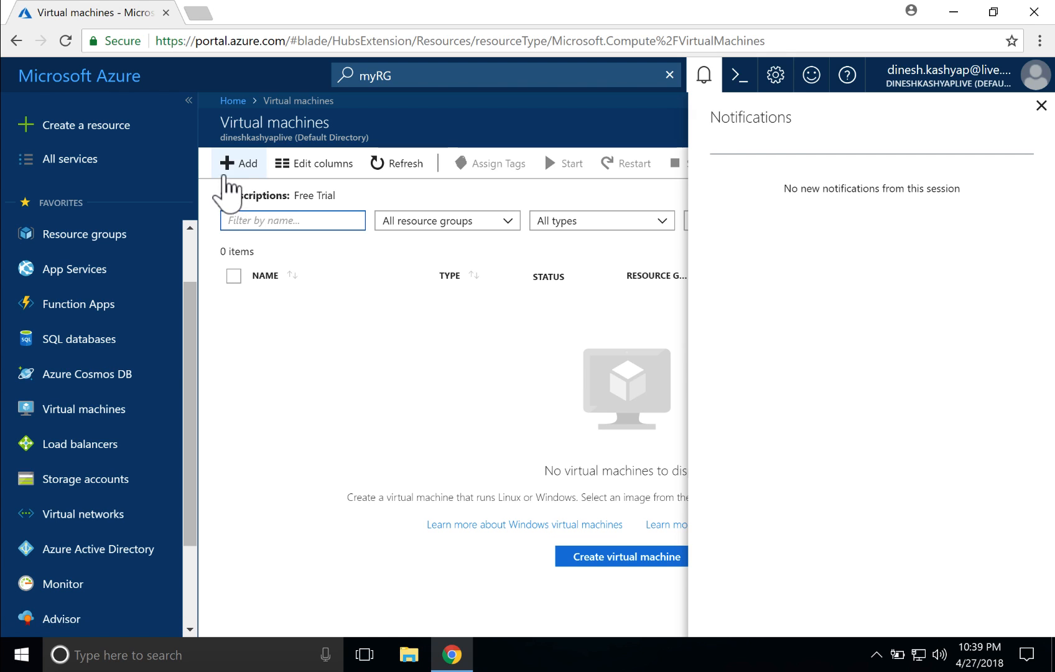
left_click(233, 165)
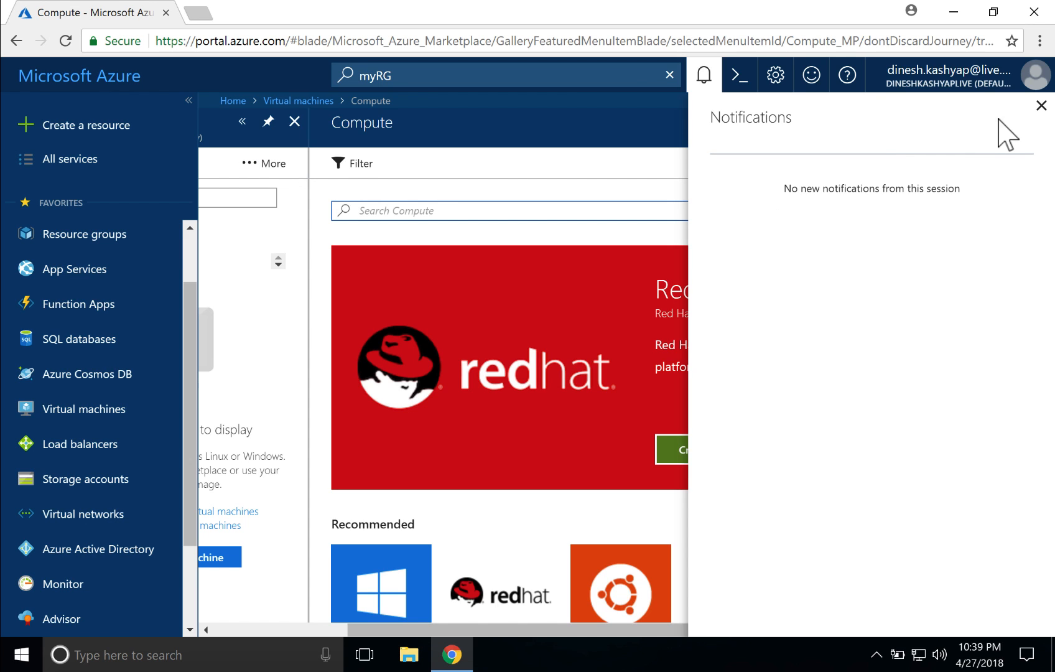
left_click(1037, 107)
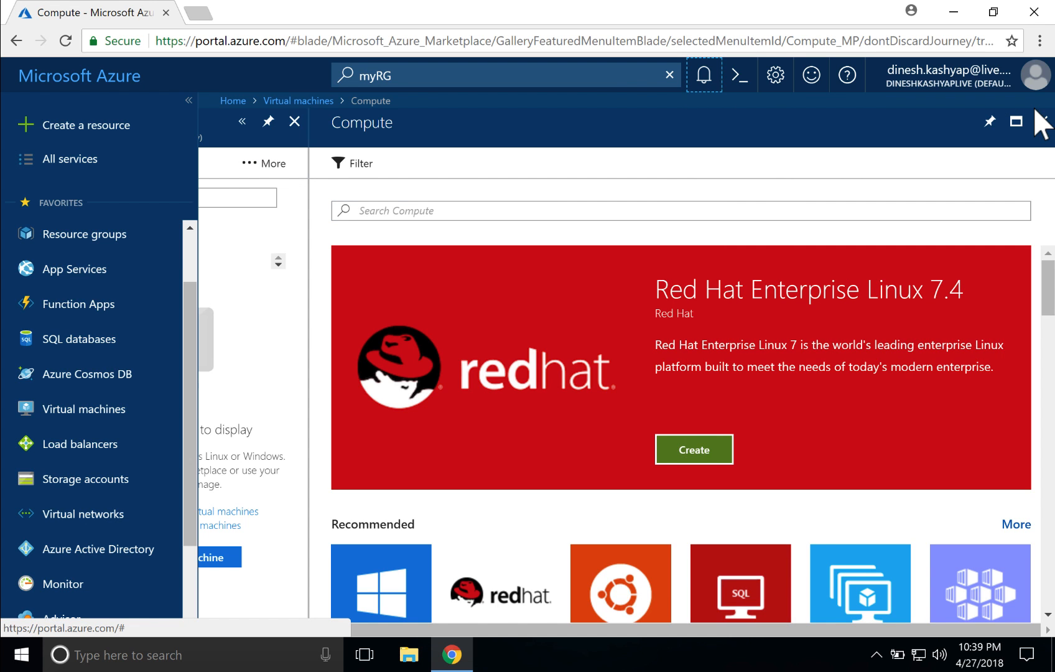
Choose the Windows Server 2012 R2 Datacenter image from the recommended Windows Server offerings and begin creating a virtual machine from it.
left_click(1049, 283)
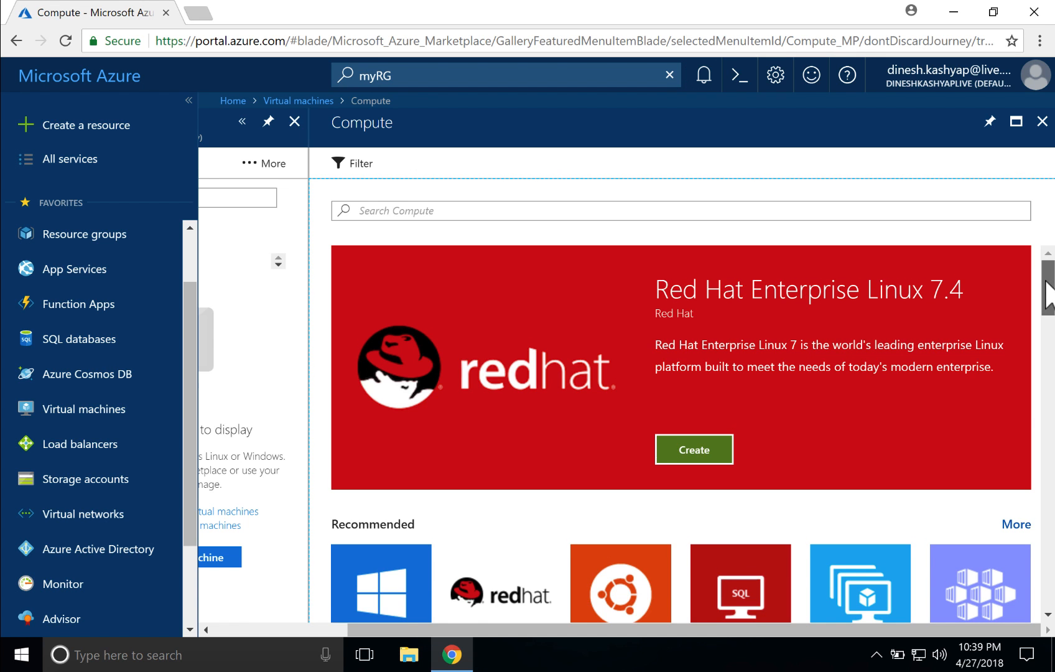
left_click_drag(1046, 281, 1046, 304)
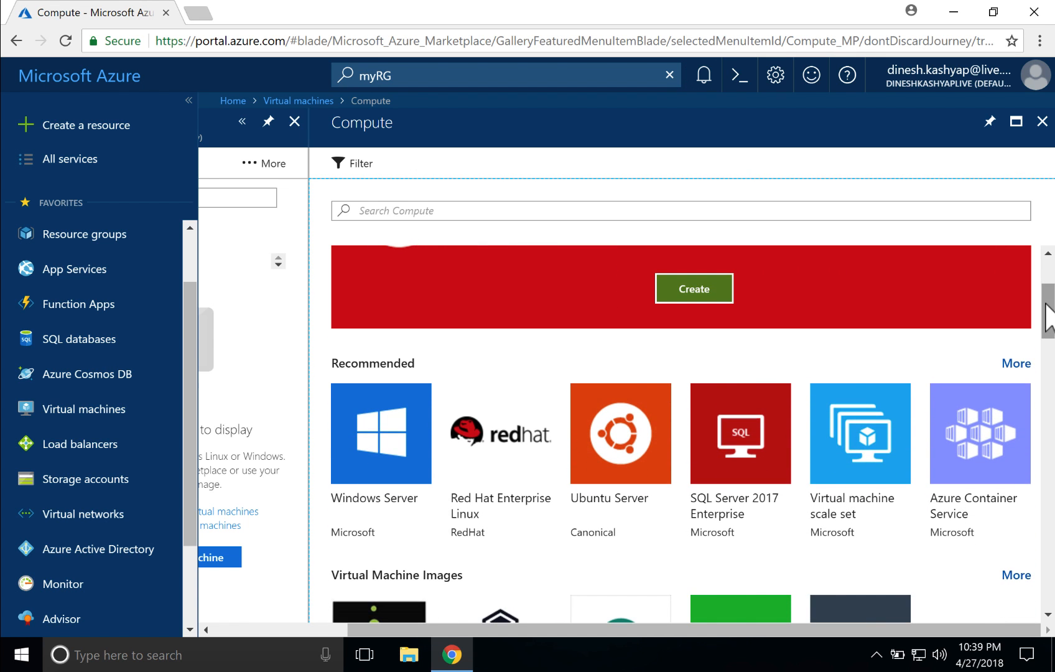
left_click(377, 435)
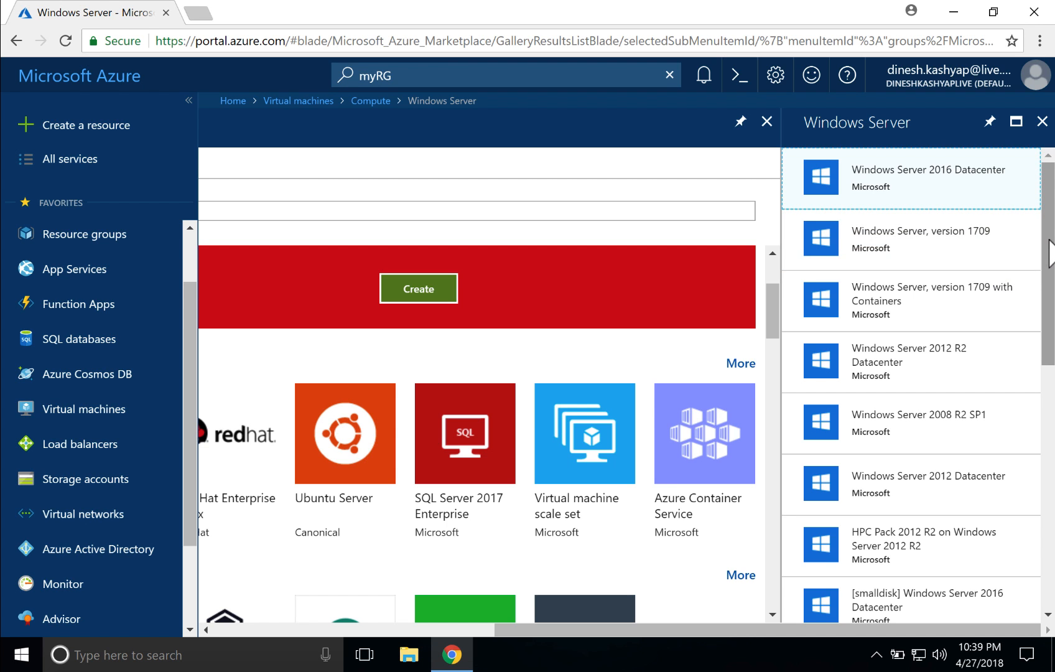
left_click_drag(1051, 254, 1049, 284)
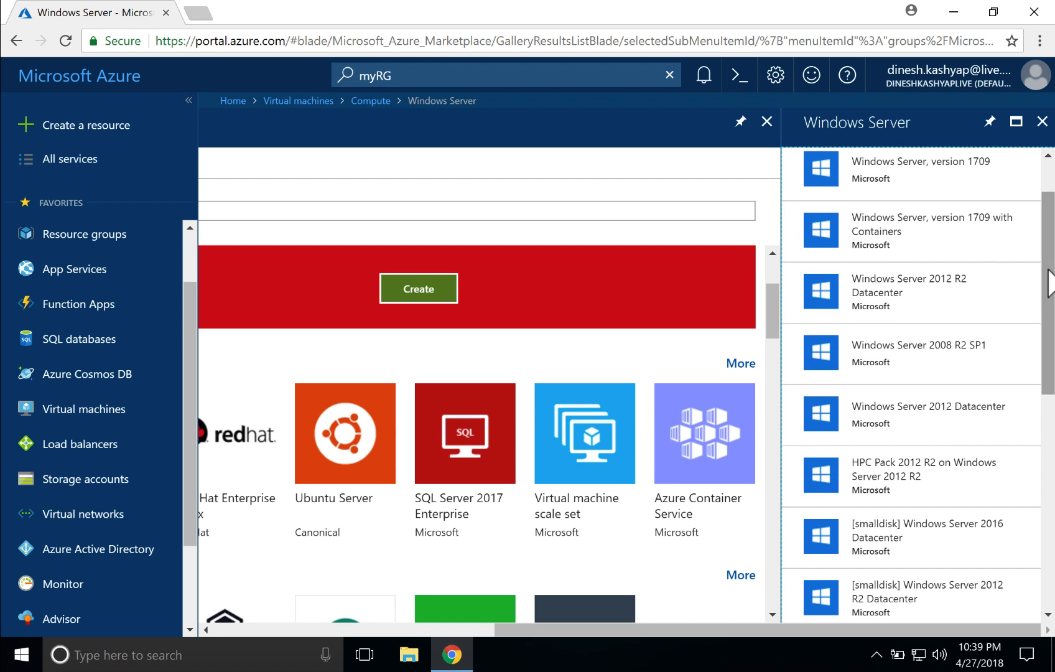
left_click(893, 301)
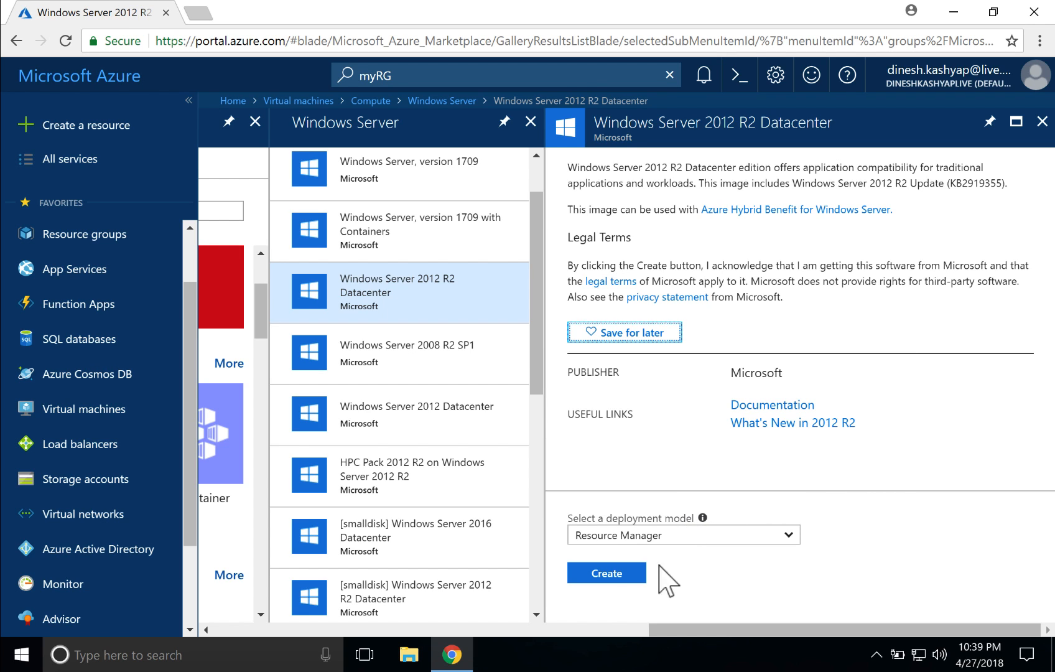
left_click(610, 577)
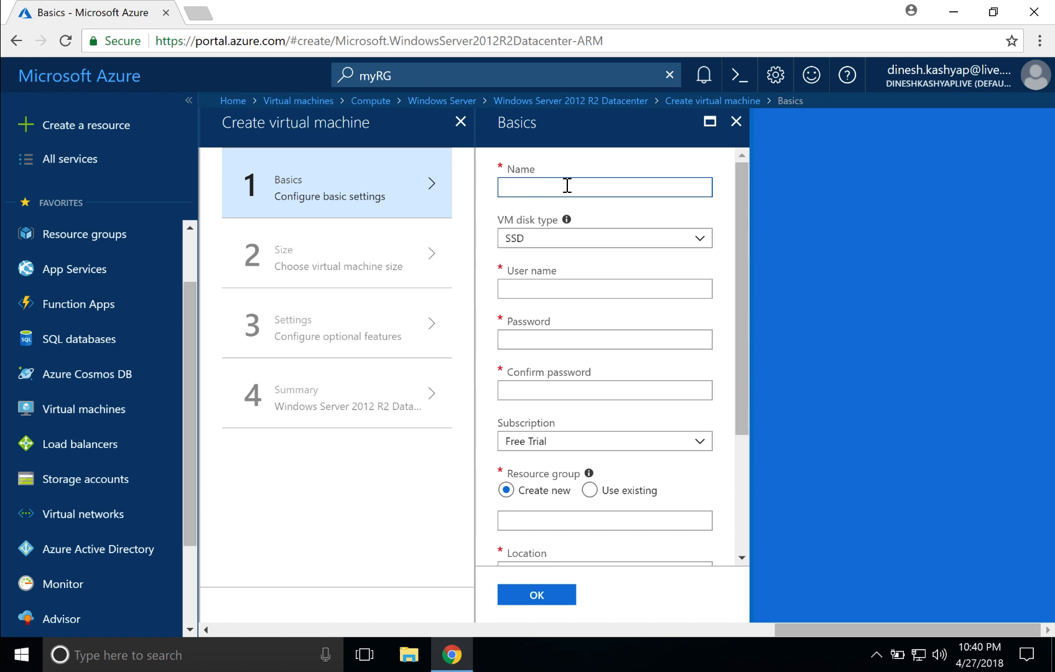
Name the virtual machine myVM1 and choose SSD as its disk type.
type("myVM1")
left_click(650, 238)
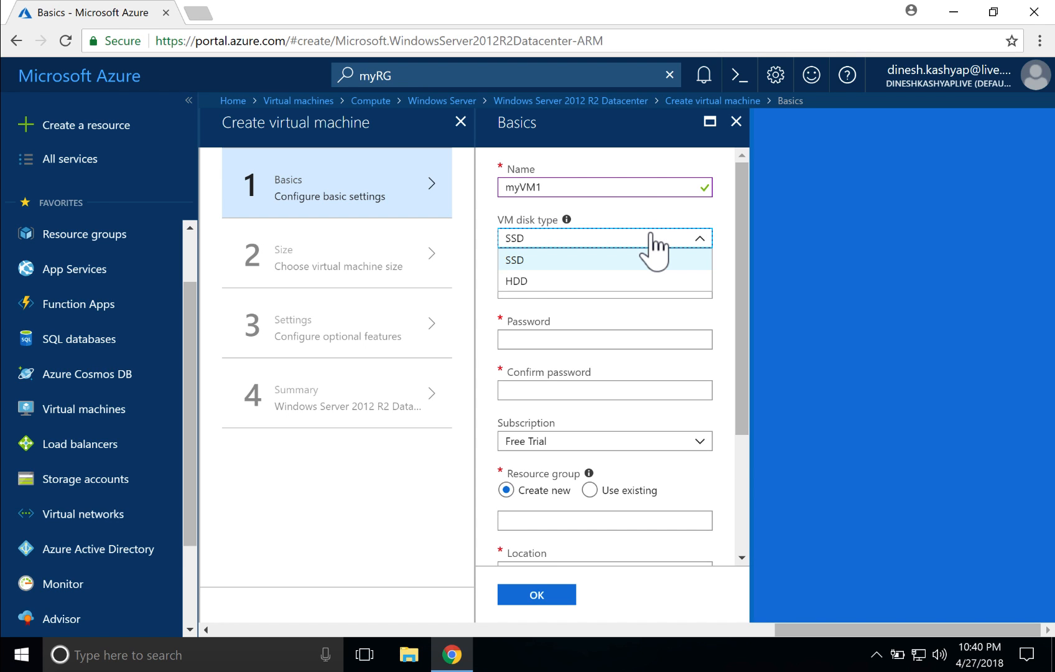
left_click(511, 261)
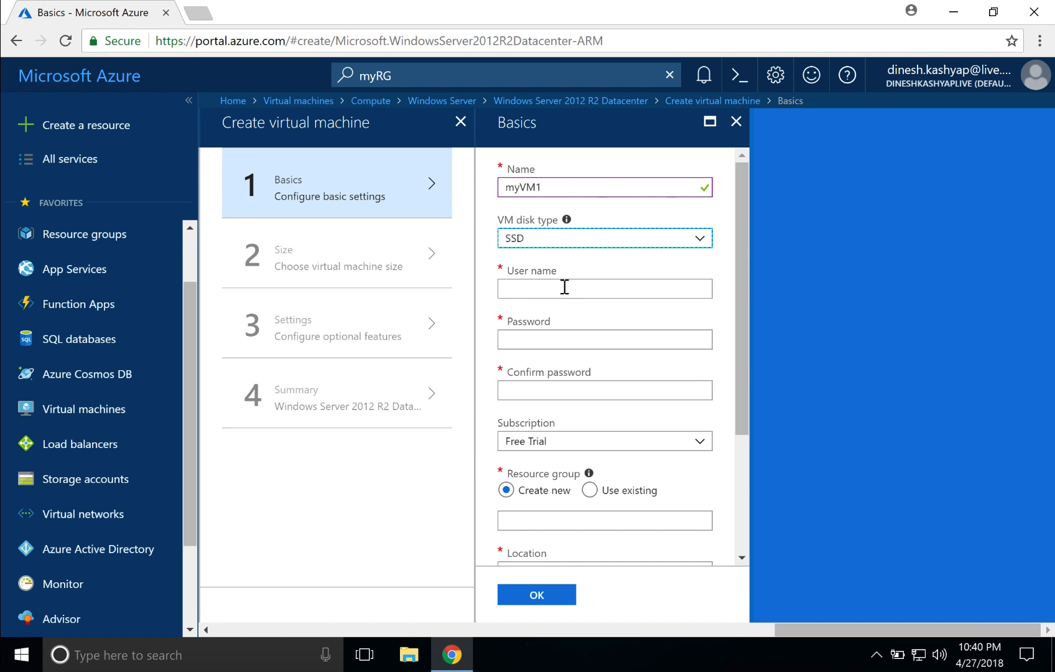
Set the virtual machine's user name to ITNinza, then enter and confirm the account password.
left_click(560, 288)
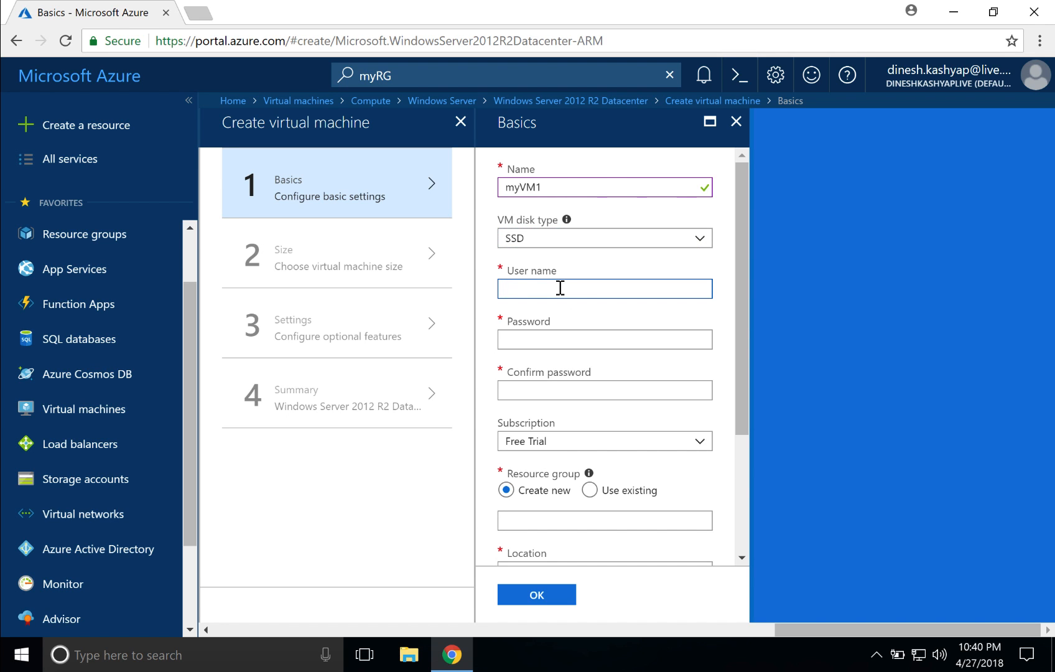
type("ITNinza")
left_click(531, 344)
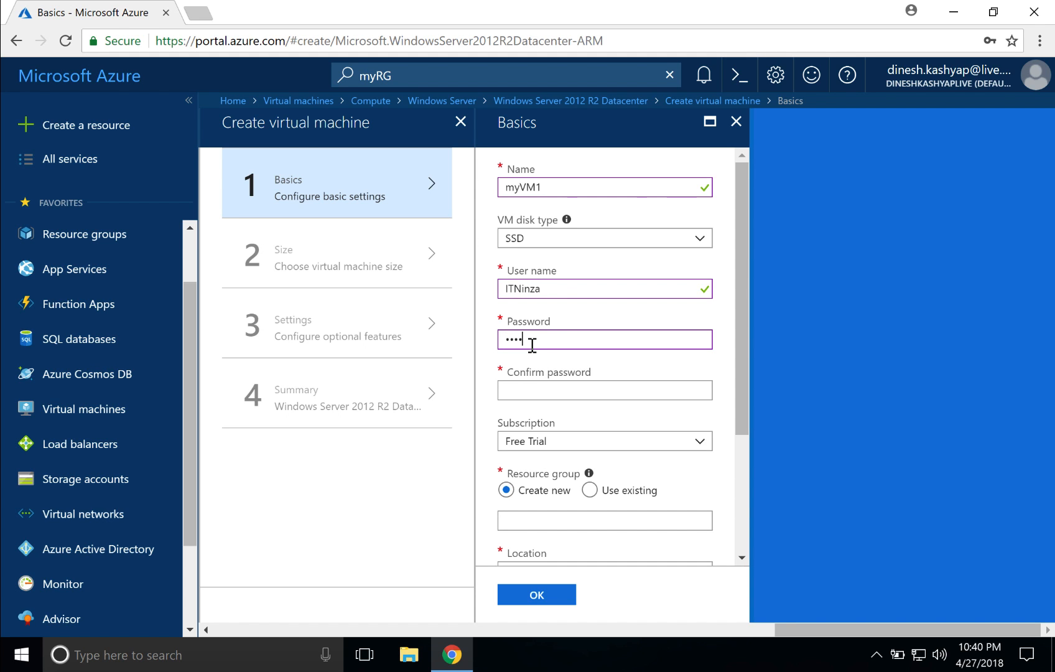
key("Tab")
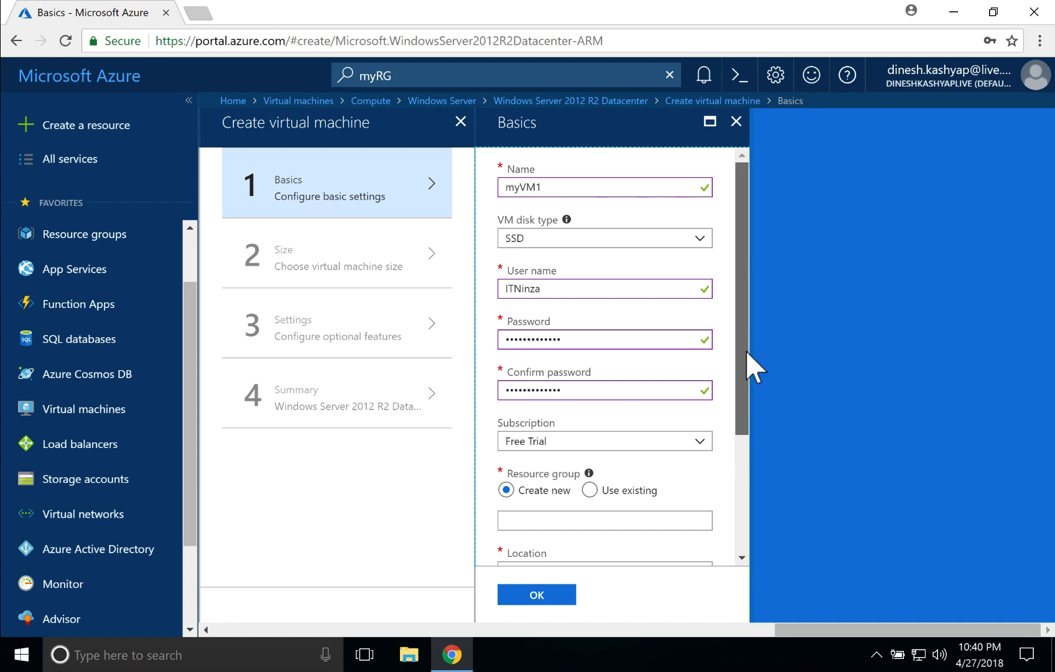
Place the virtual machine in the existing resource group myRG1 and confirm the basic settings.
left_click_drag(745, 351, 743, 443)
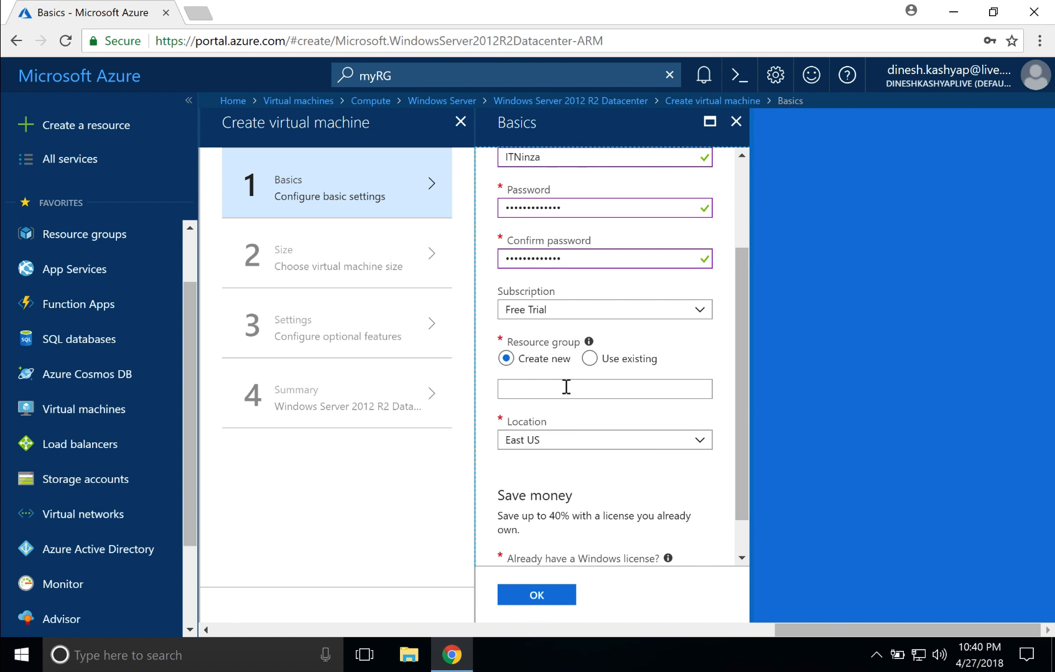
left_click(591, 359)
left_click(685, 391)
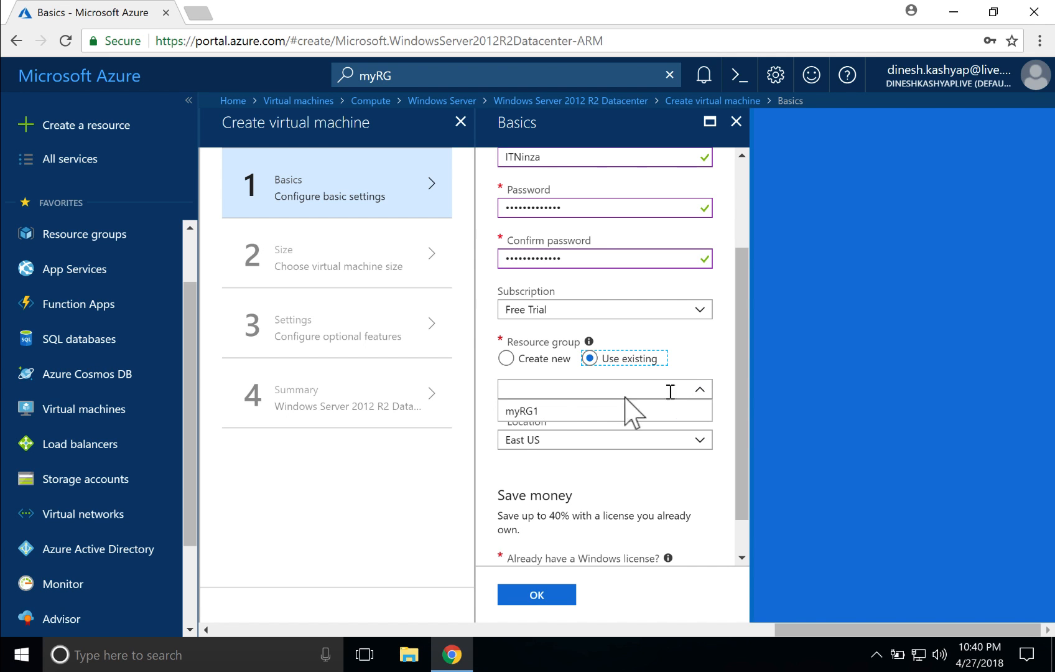
left_click(519, 411)
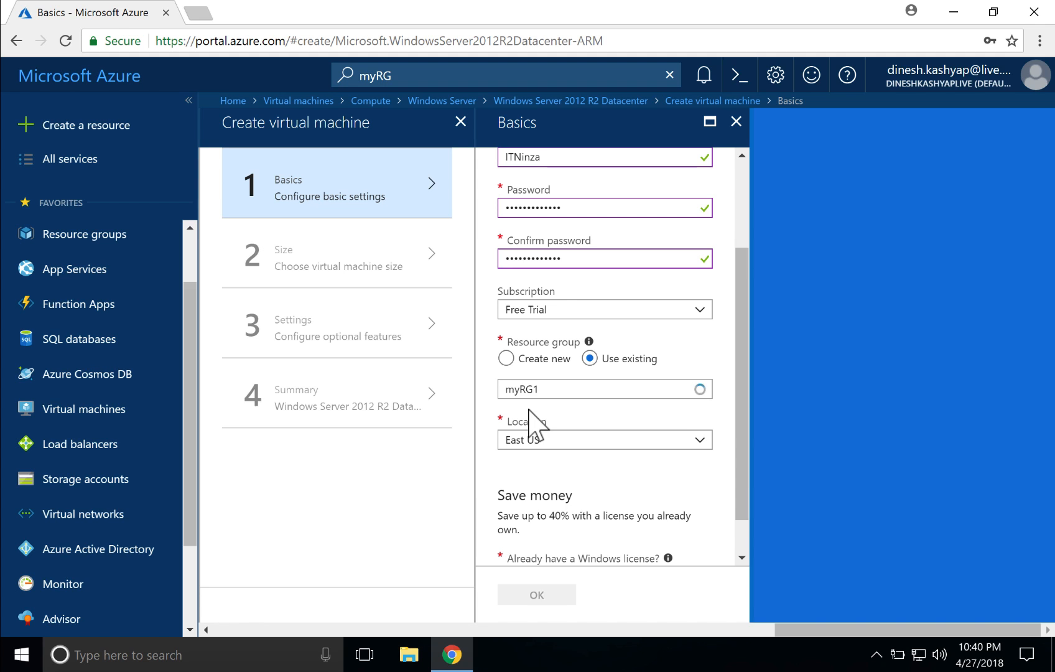
left_click_drag(741, 386, 740, 459)
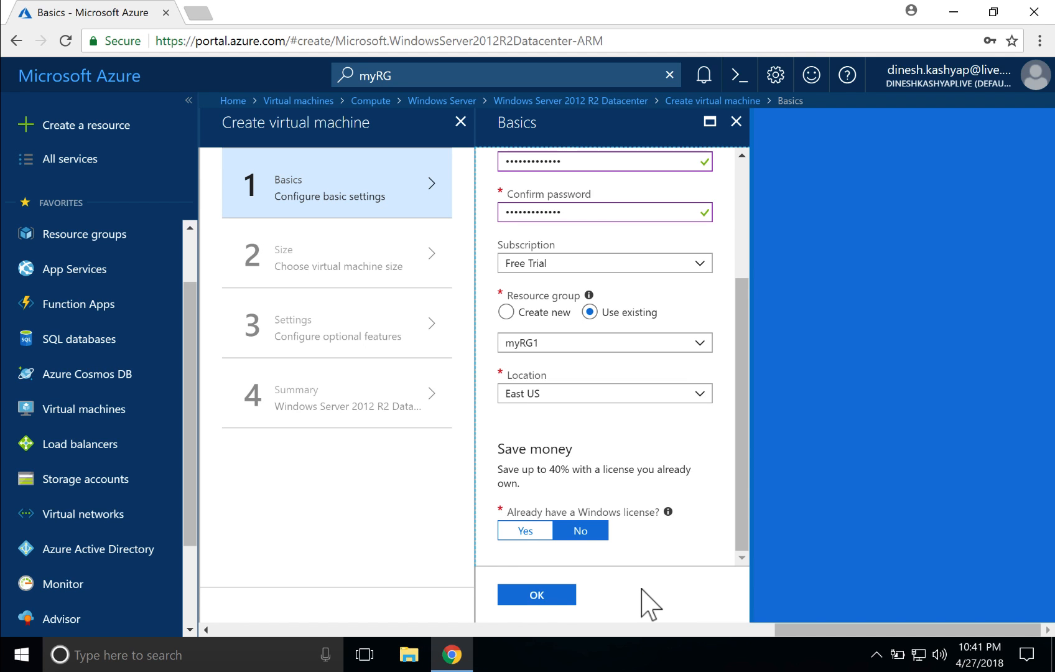
left_click(546, 595)
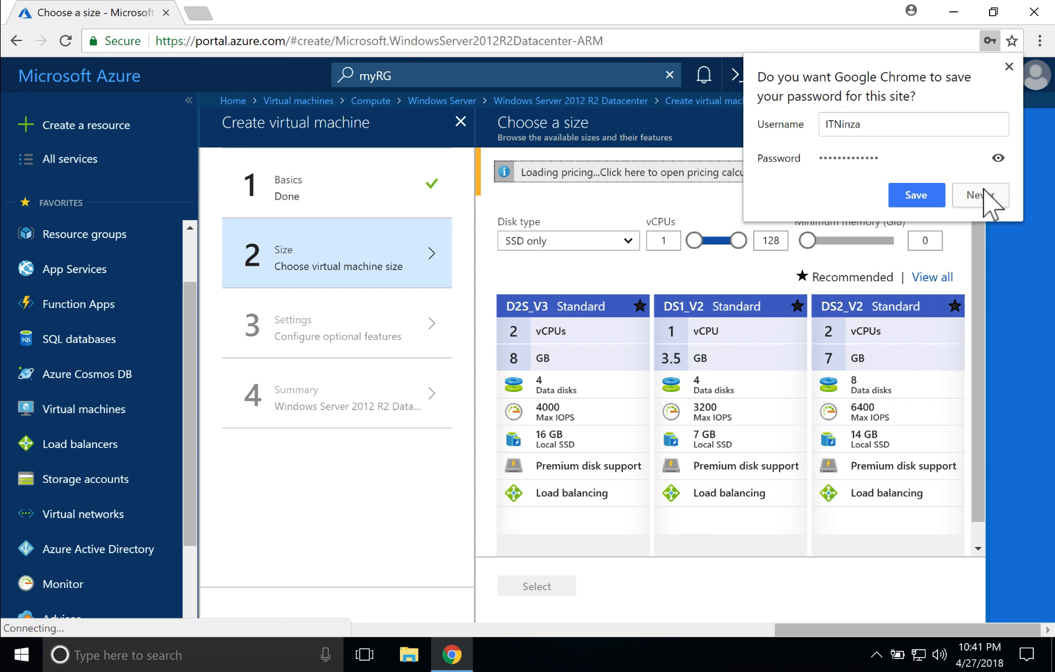
Decline saving the password in the browser, then choose the DS1_V2 Standard size for the virtual machine.
left_click(981, 194)
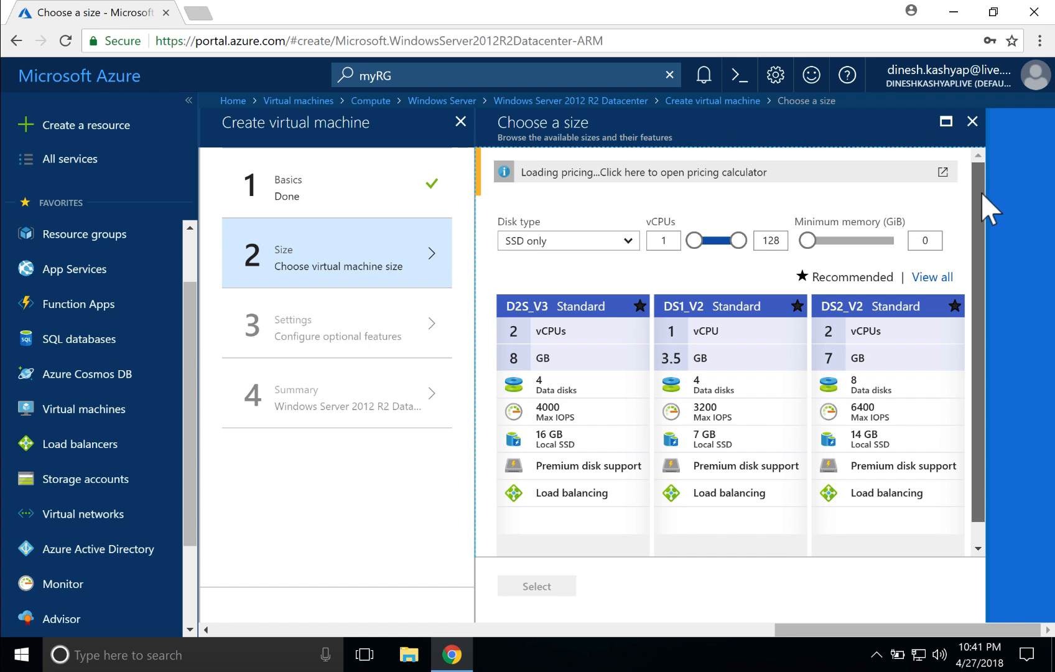
left_click_drag(981, 193, 974, 275)
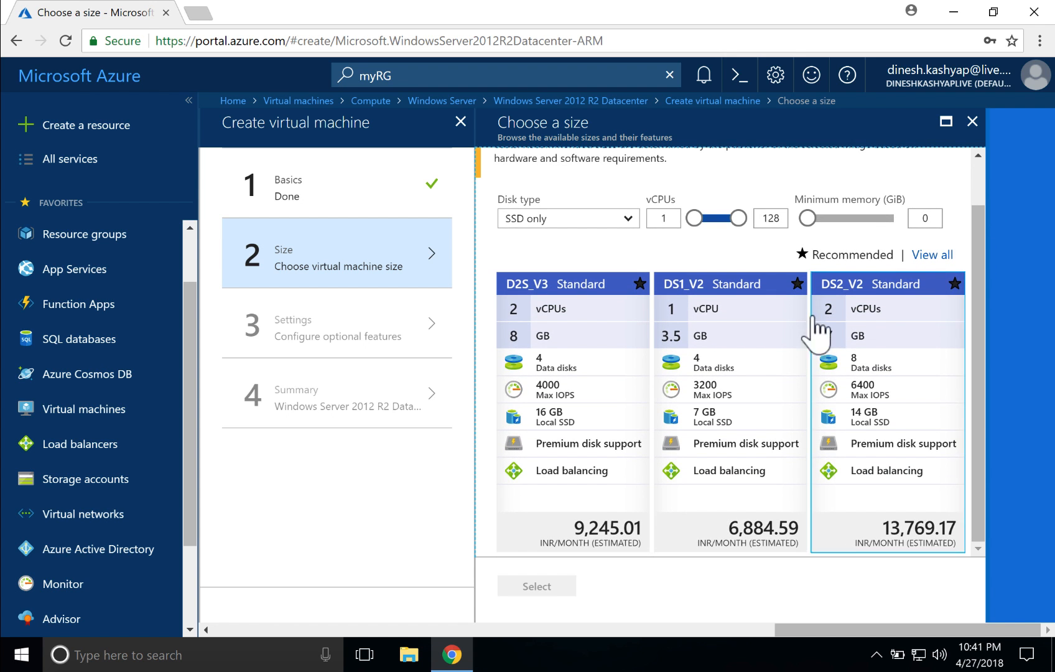
left_click(709, 297)
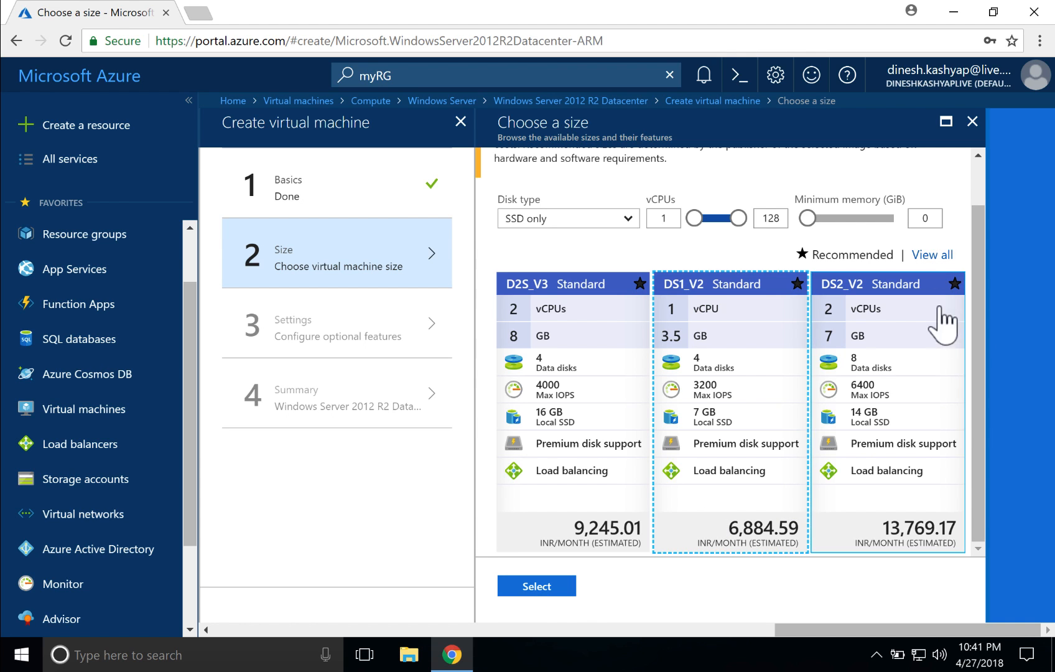
left_click(926, 256)
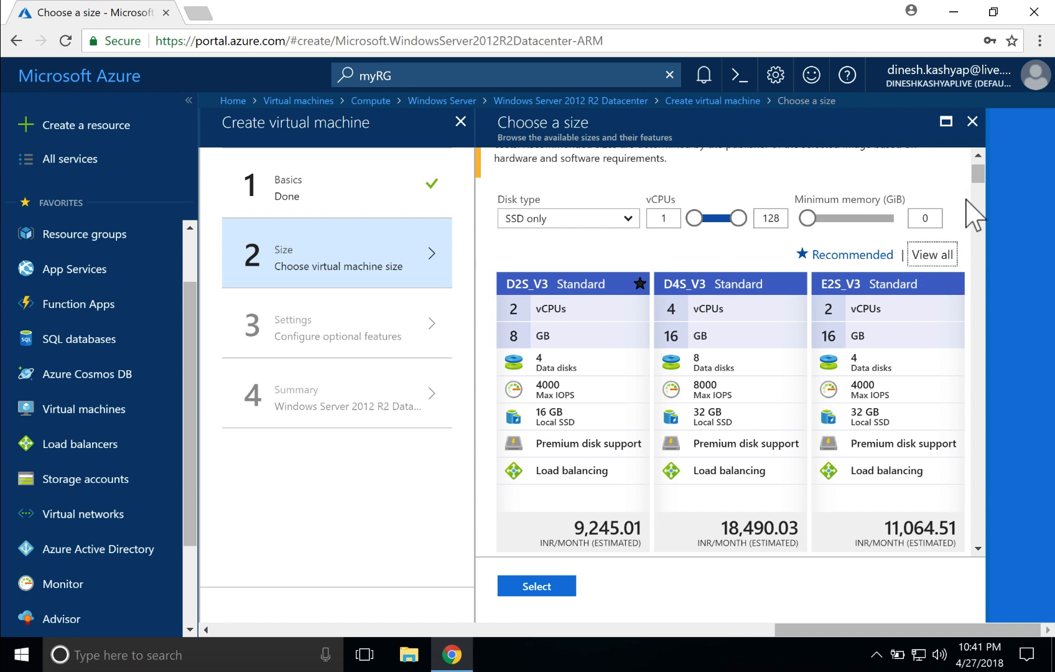
left_click_drag(977, 169, 977, 199)
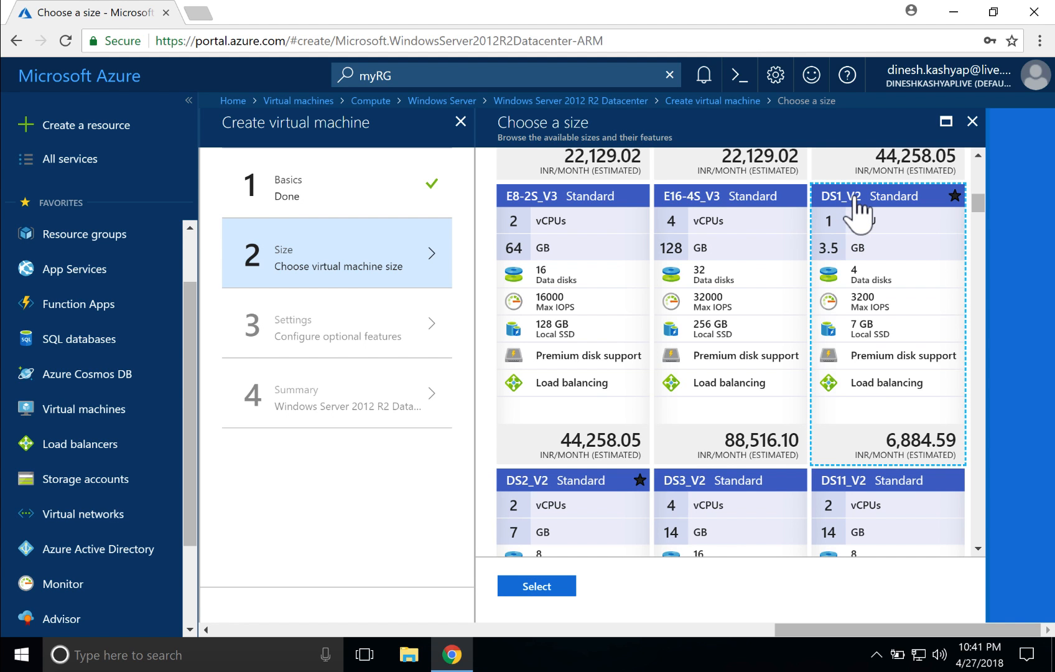
left_click(535, 590)
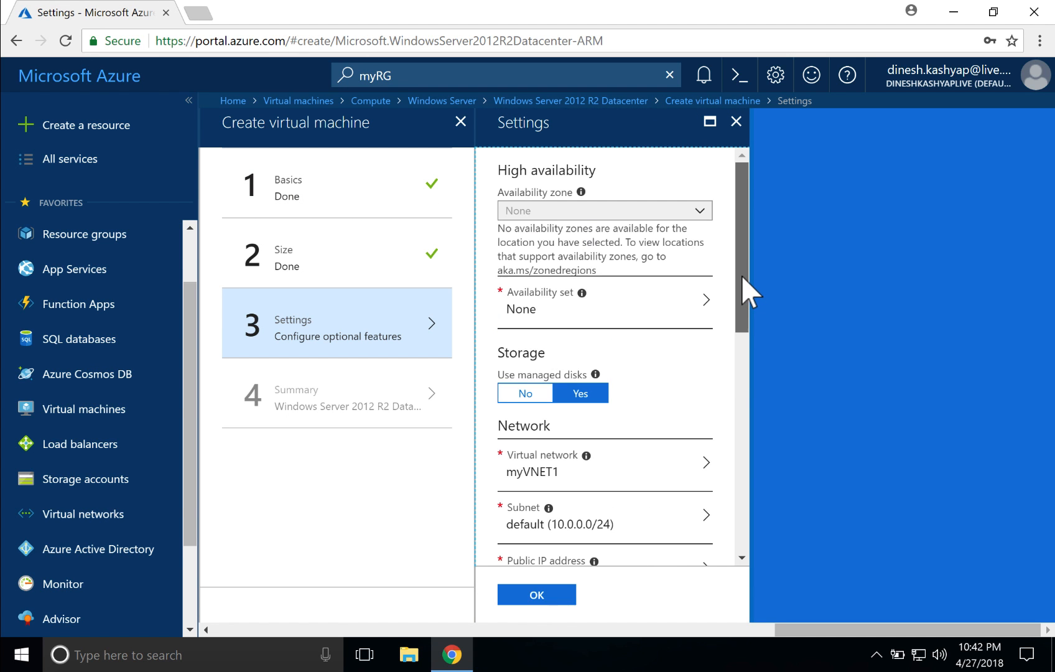
Accept the default optional settings and deploy the virtual machine with permission given to Microsoft to use and share contact information.
left_click_drag(741, 275, 734, 519)
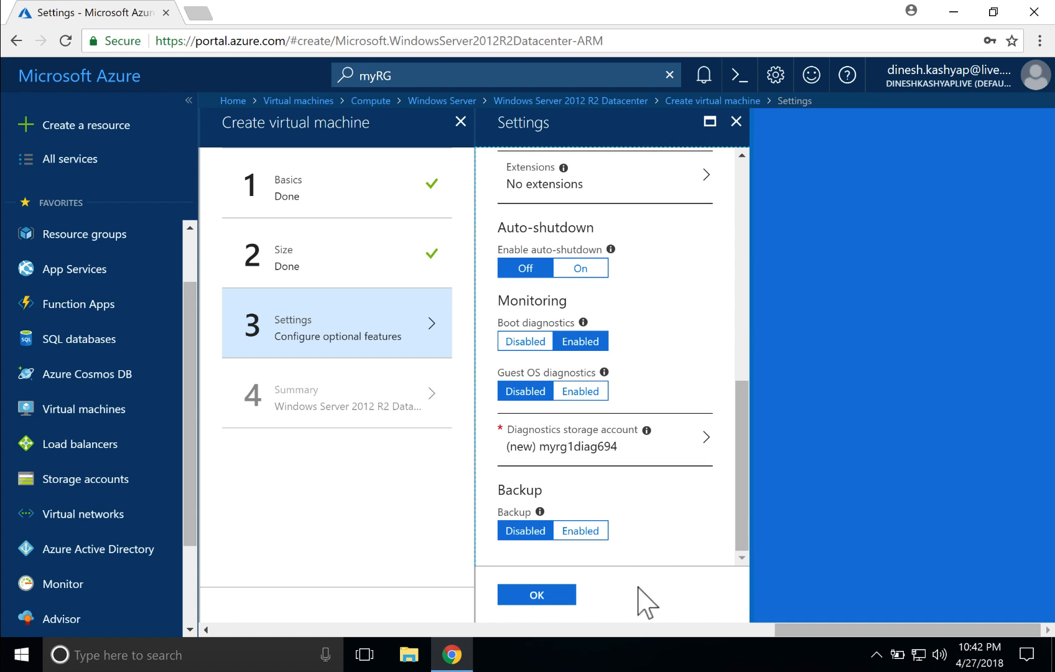
left_click(537, 595)
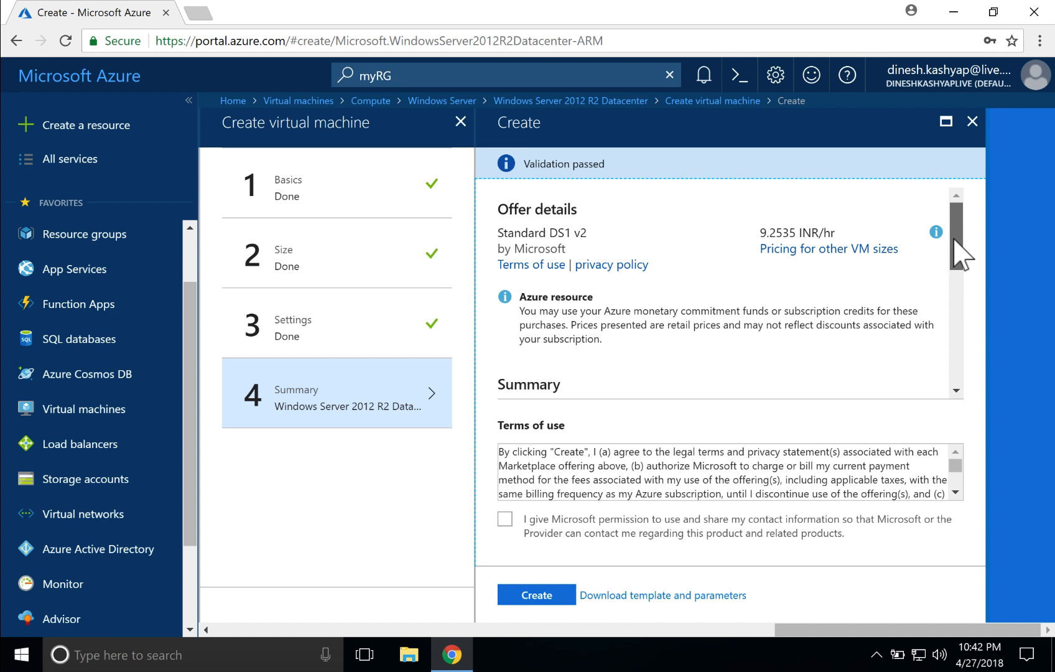
left_click_drag(956, 246, 947, 367)
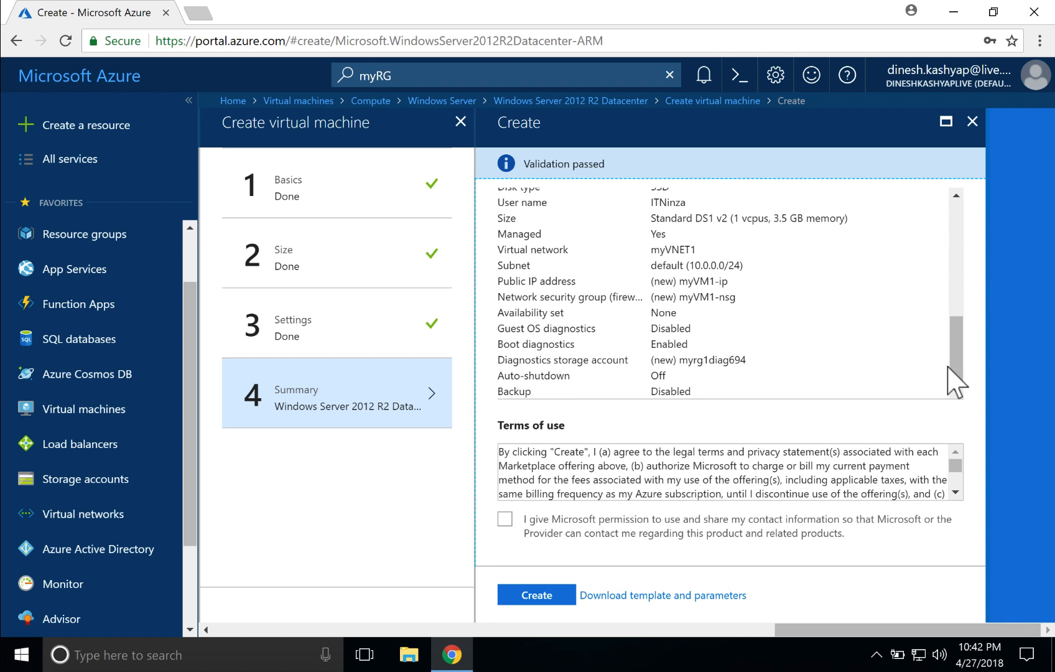
left_click(506, 520)
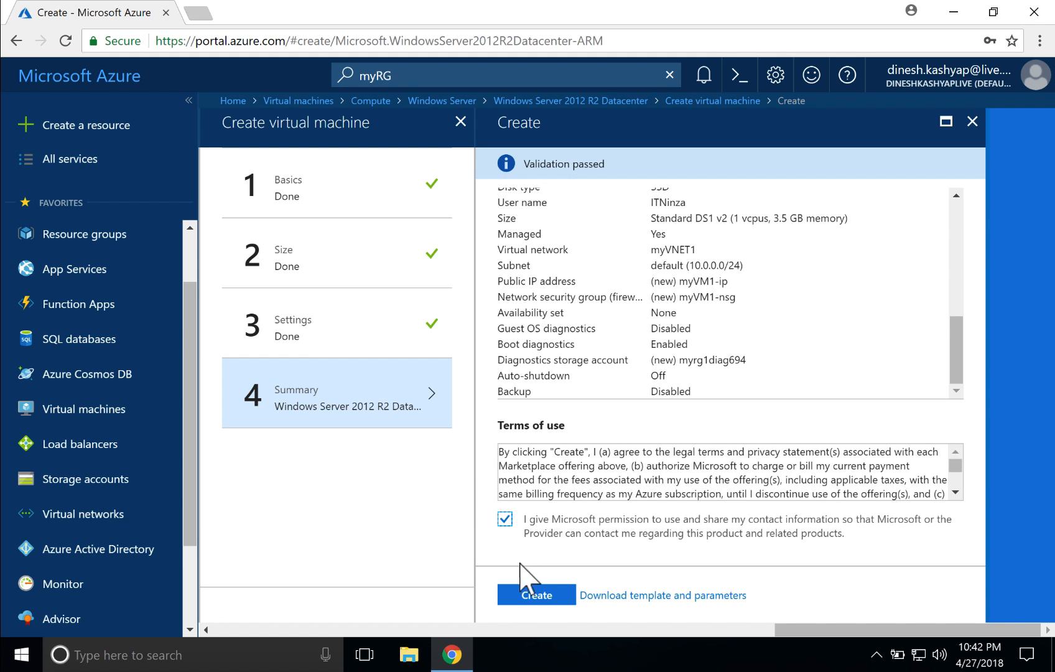
left_click(527, 598)
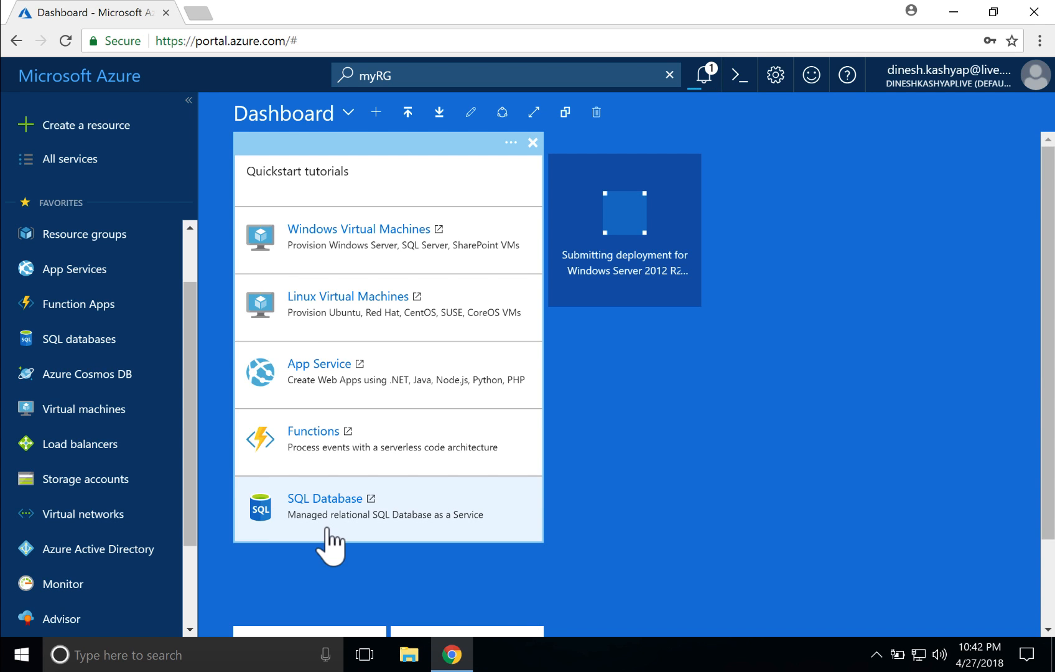
Start creating another resource and open the full Compute listing of the Azure Marketplace.
scroll(189, 444, "up", 1)
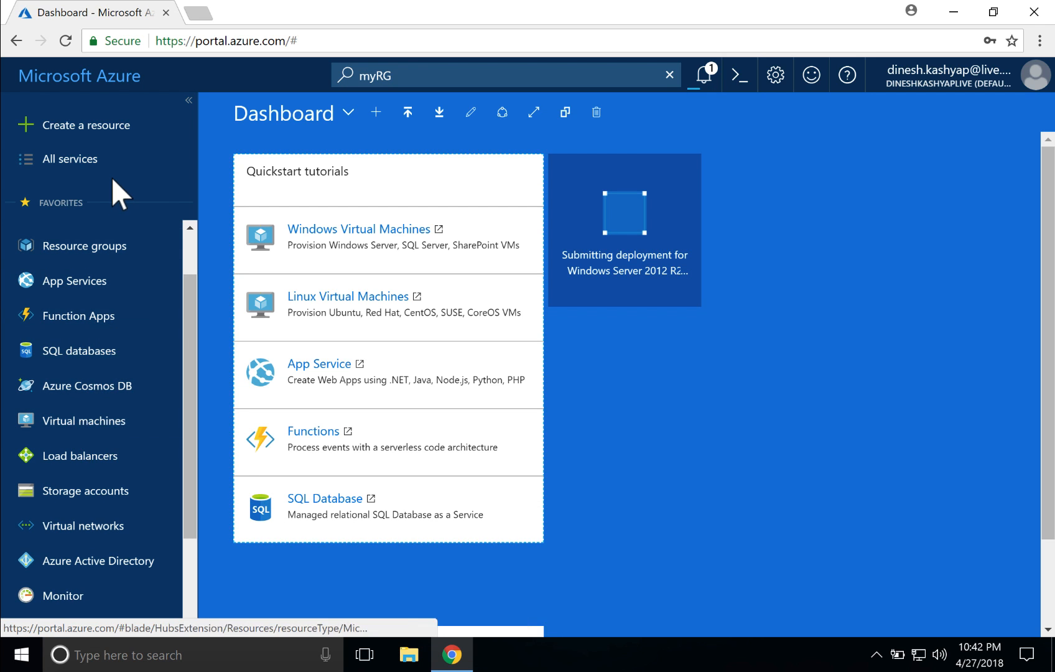
left_click(82, 128)
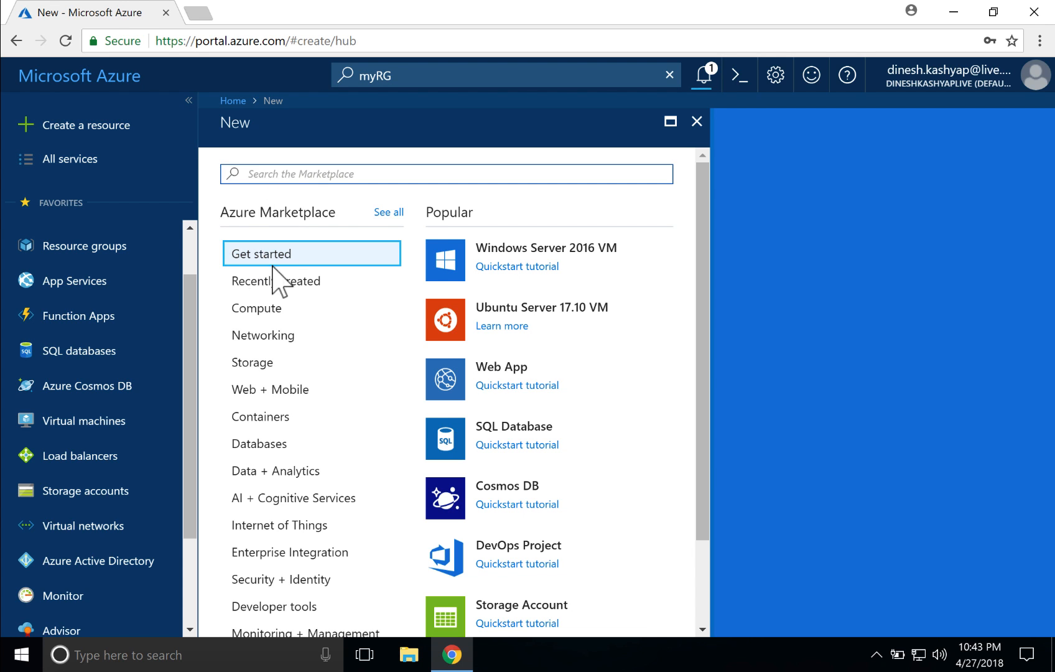
left_click(277, 311)
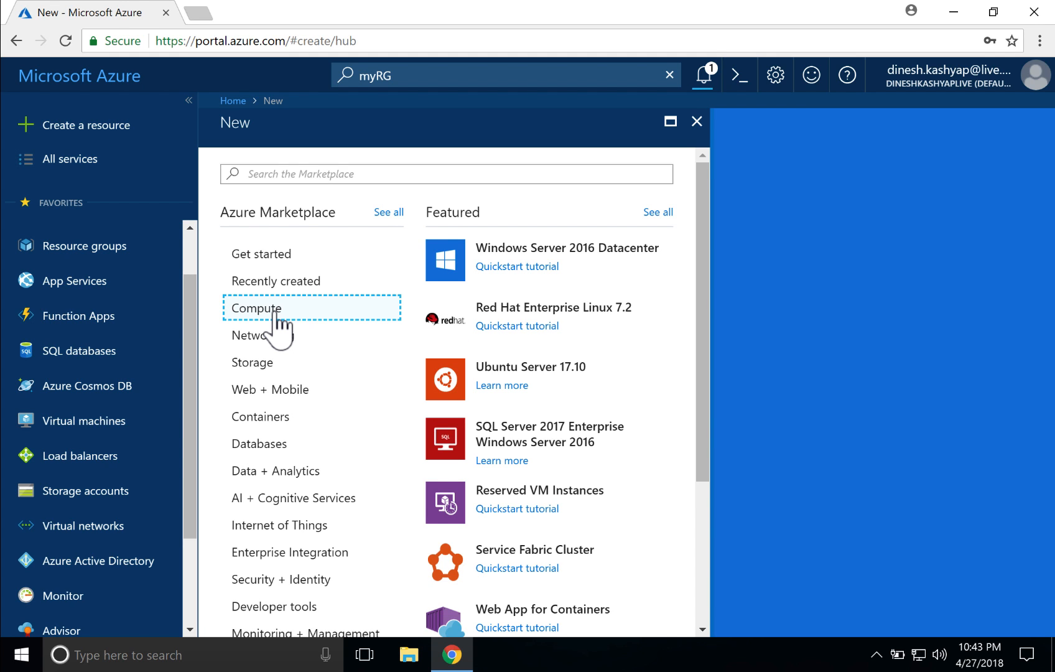
left_click(647, 213)
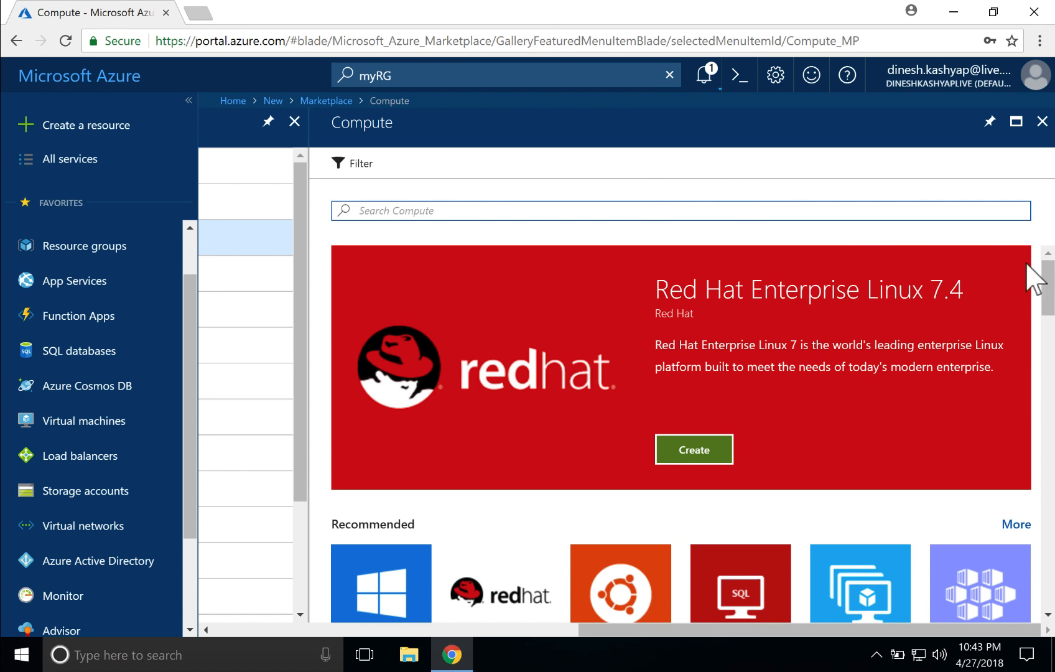
left_click_drag(1045, 274, 1048, 308)
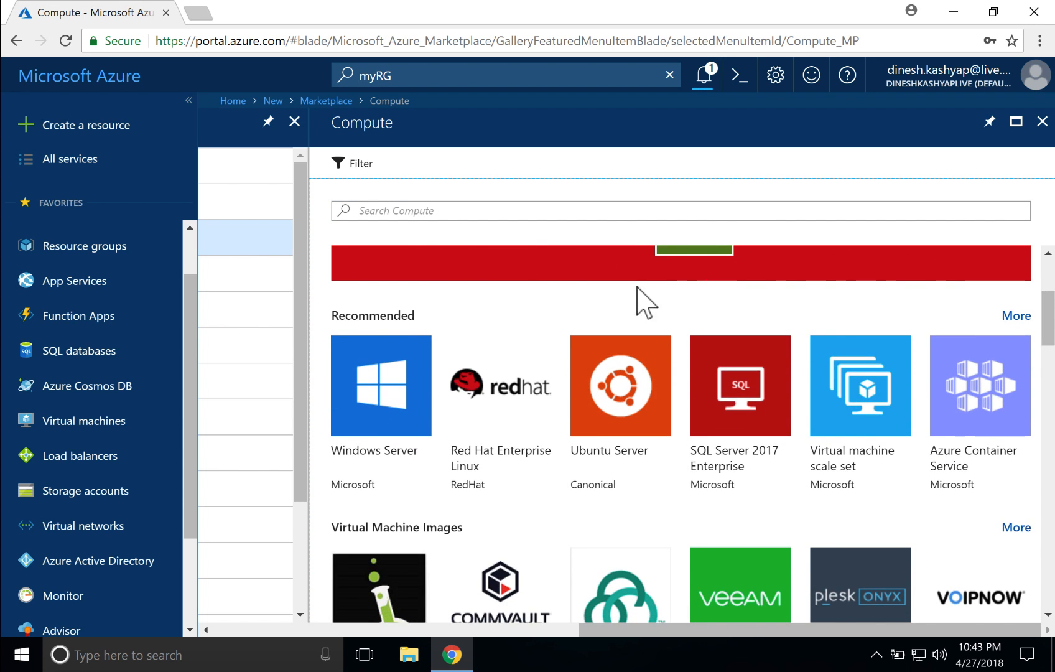
Choose the Windows Server 2012 R2 Datacenter image among the Windows Server offerings and begin creating a second virtual machine.
left_click(380, 377)
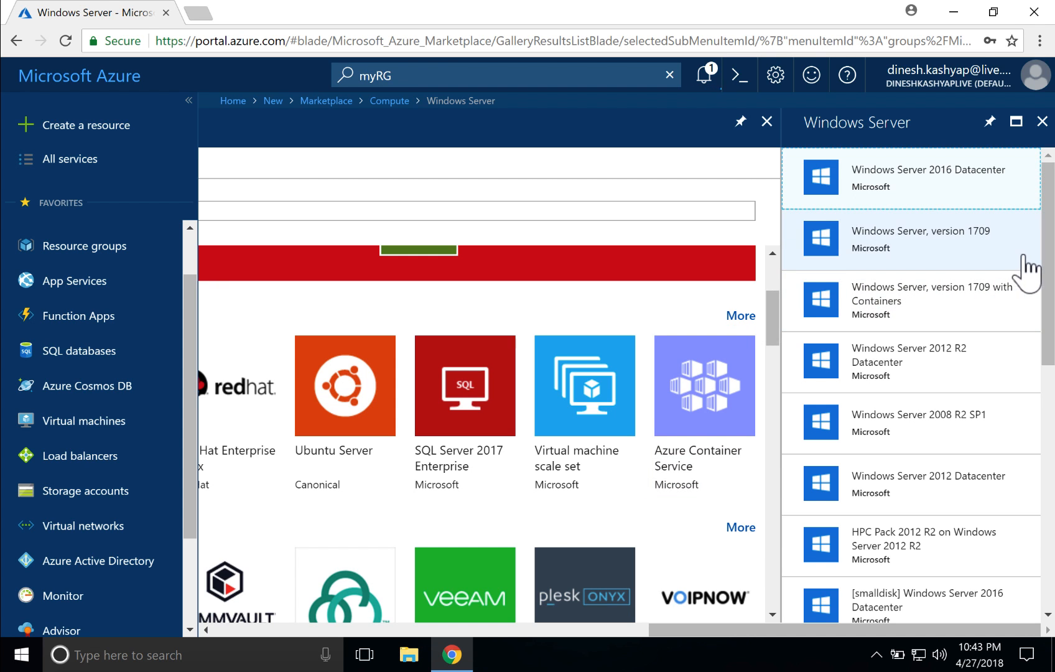
left_click_drag(1048, 258, 1046, 286)
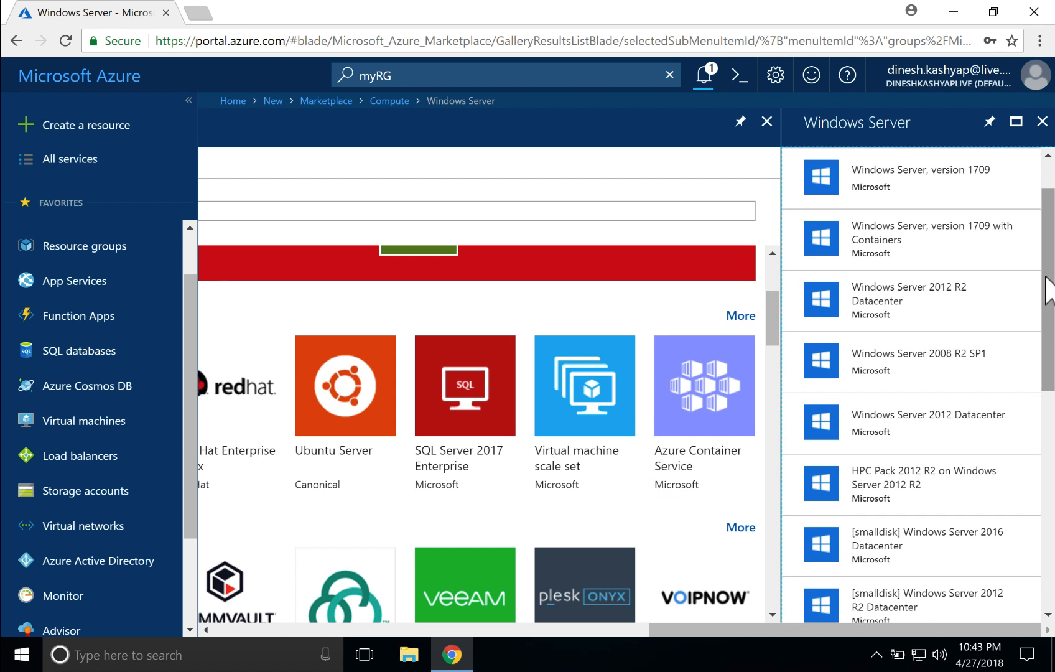
left_click(880, 314)
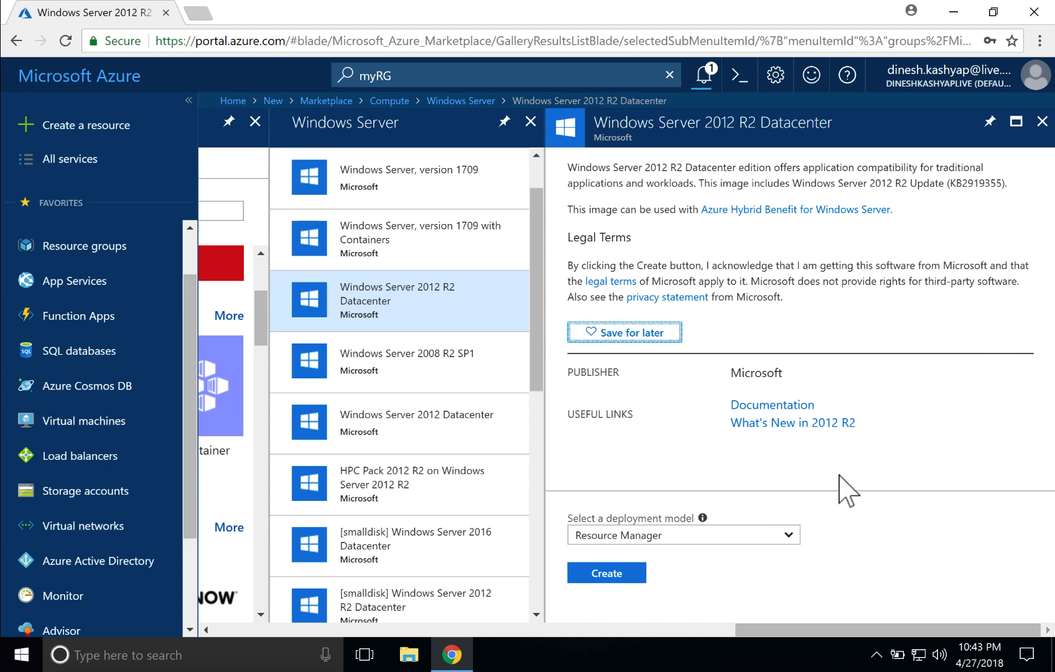
left_click(614, 572)
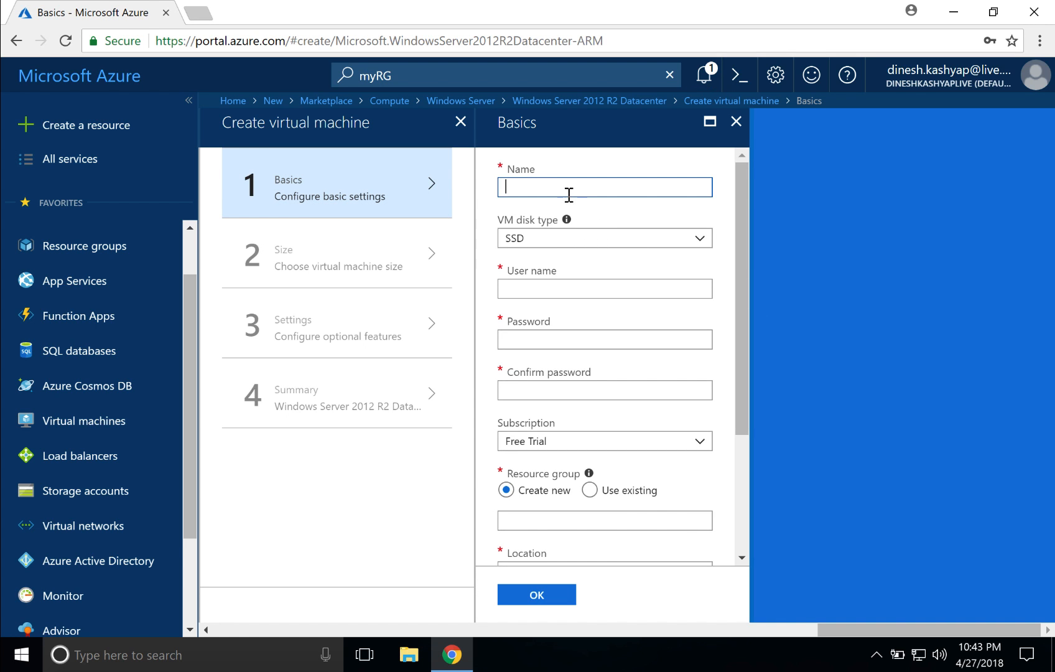
Name the second virtual machine myVM2 and choose SSD as its disk type.
type("myVM2")
left_click(670, 238)
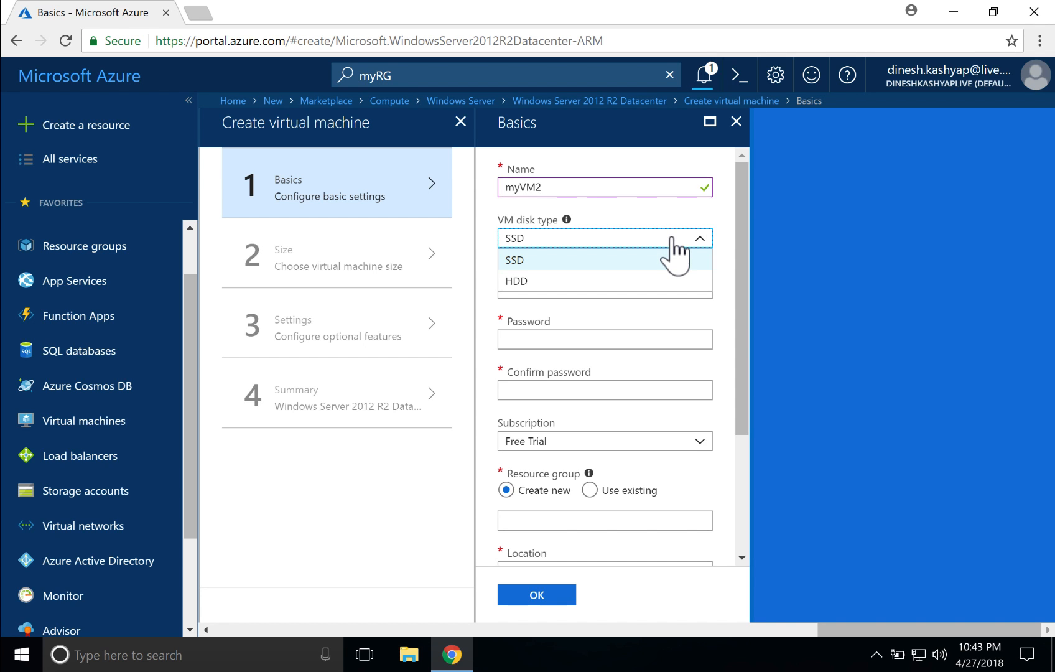
left_click(521, 260)
Set myVM2's user name to ITNinza, then enter and confirm the account password.
left_click(574, 286)
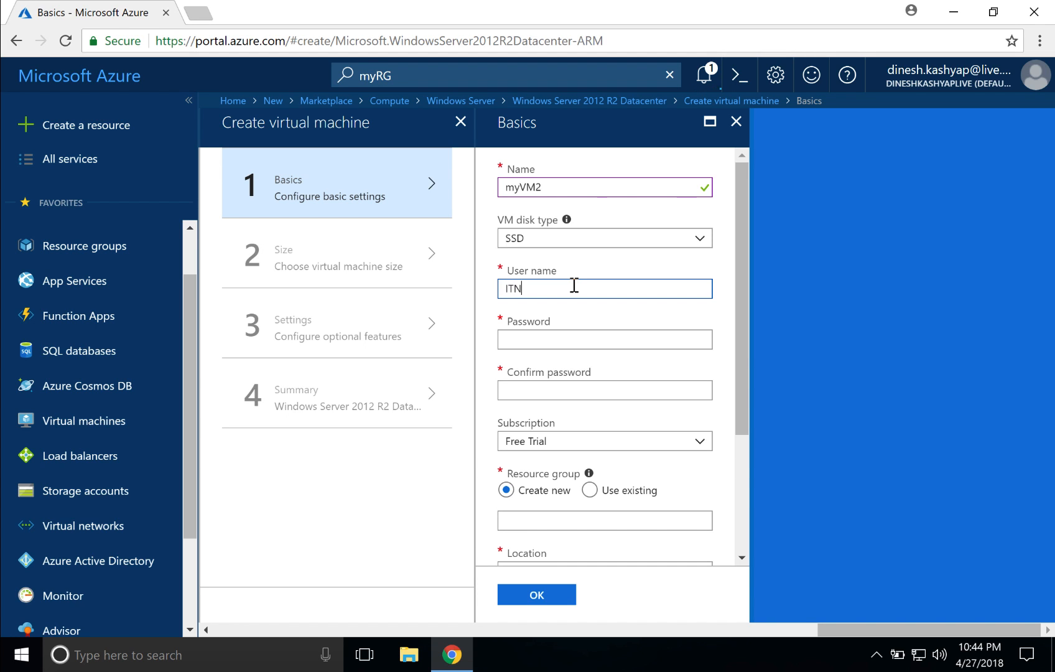
type("za")
key("Tab")
type("••••")
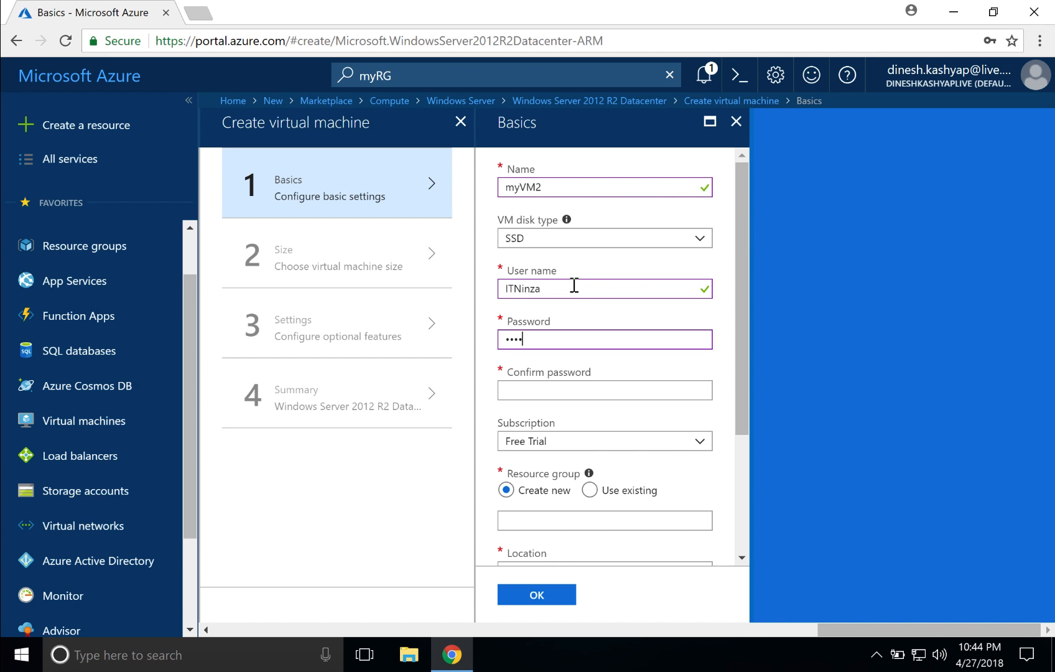
key("Tab")
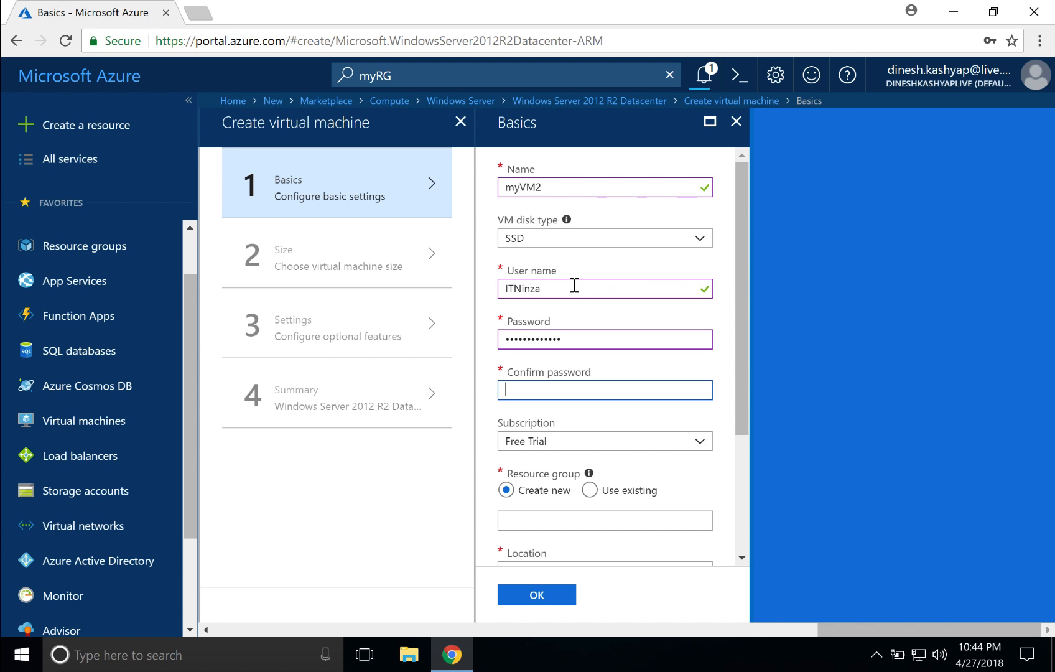
type("••••••••••")
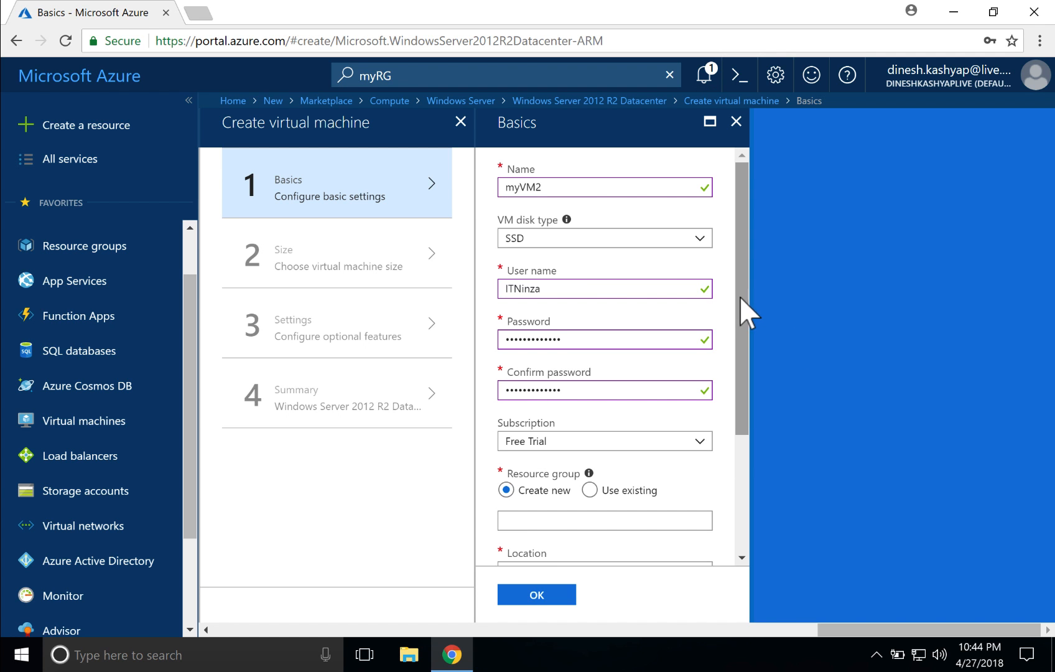
Place myVM2 in the existing resource group myRG1 and confirm the basic settings.
left_click_drag(740, 298, 735, 389)
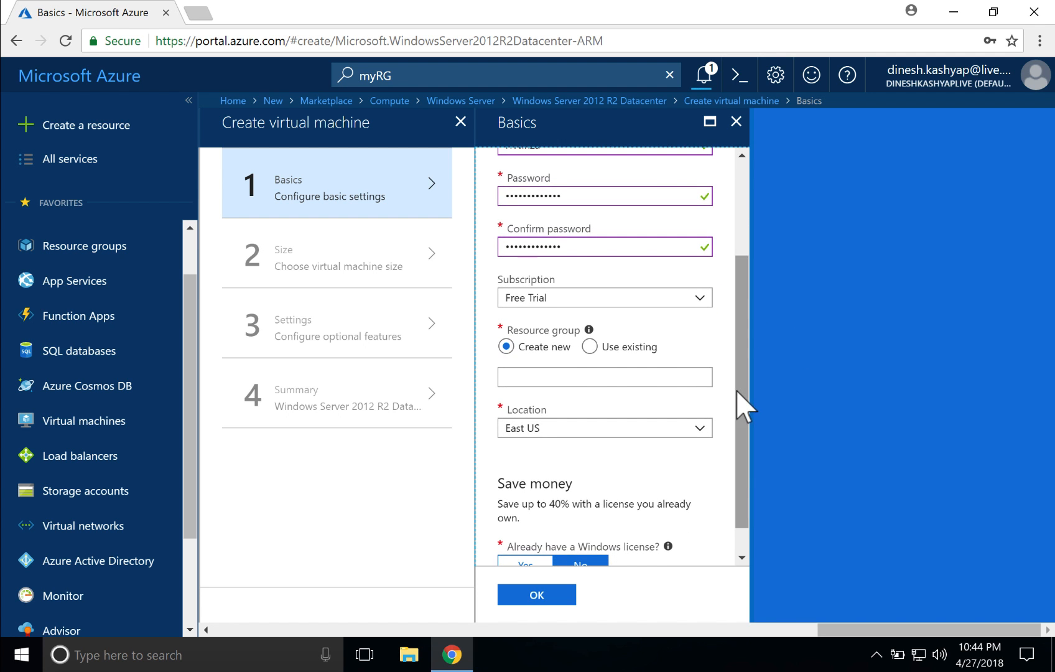
left_click(589, 347)
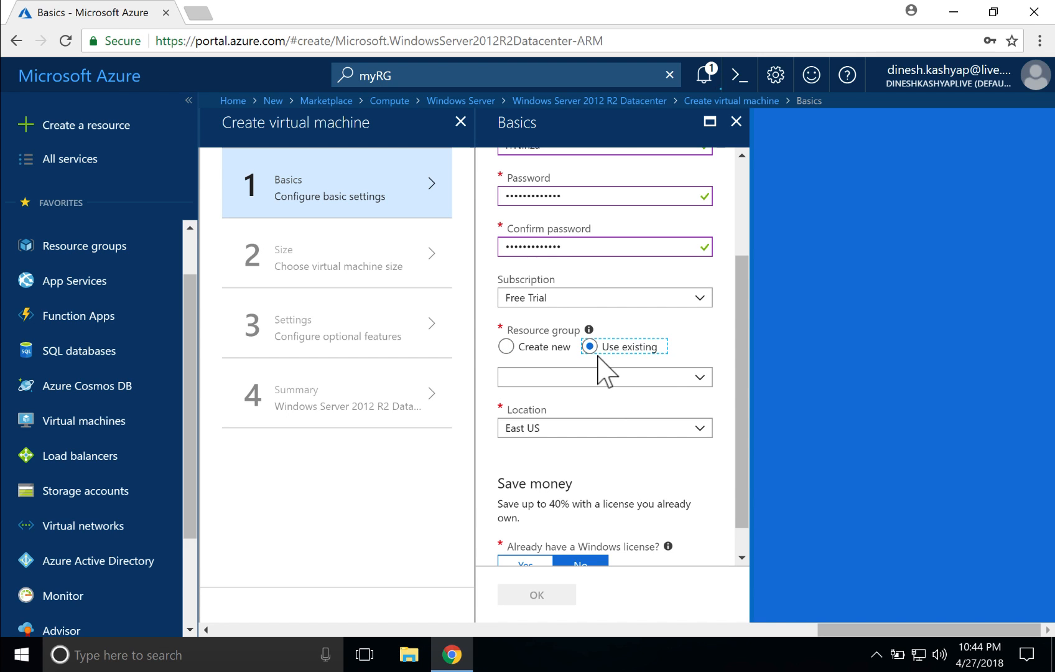
left_click(693, 378)
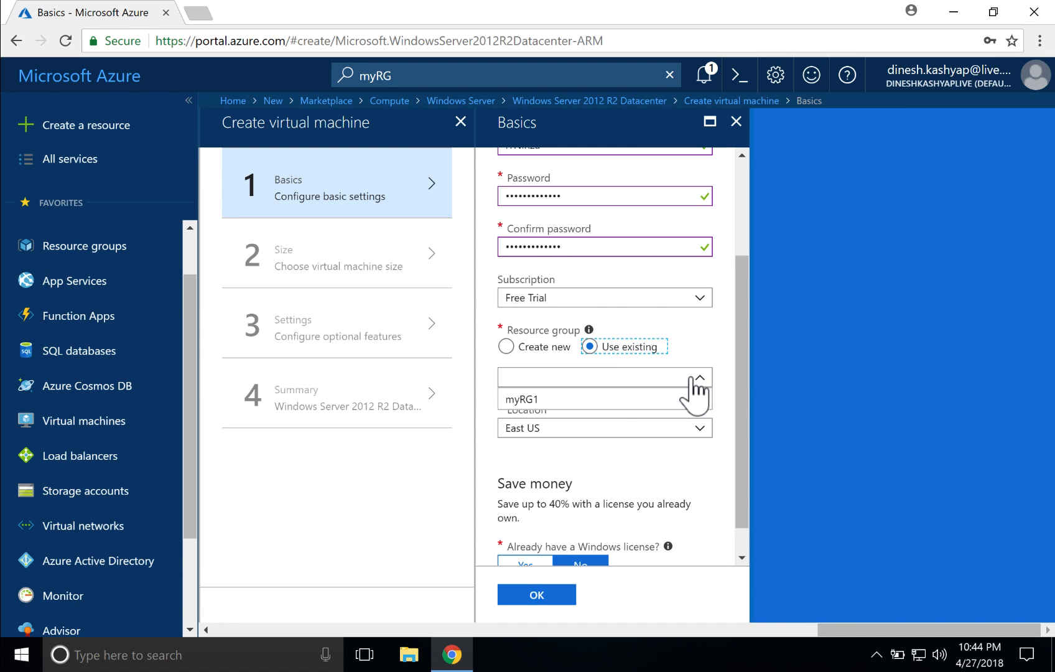
left_click(545, 400)
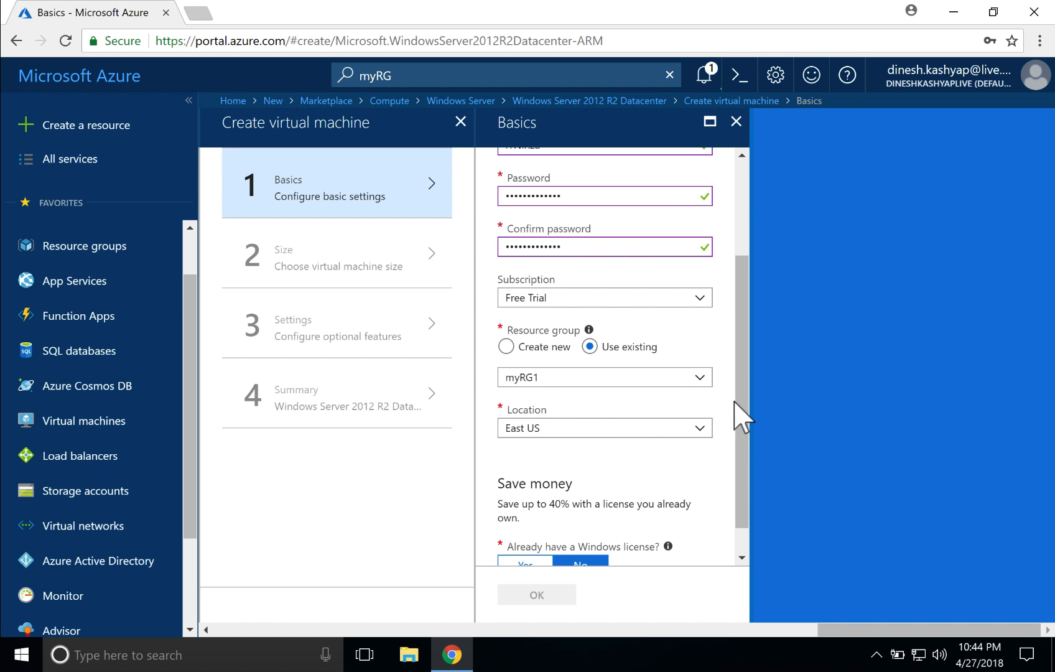
scroll(738, 398, "down", 1)
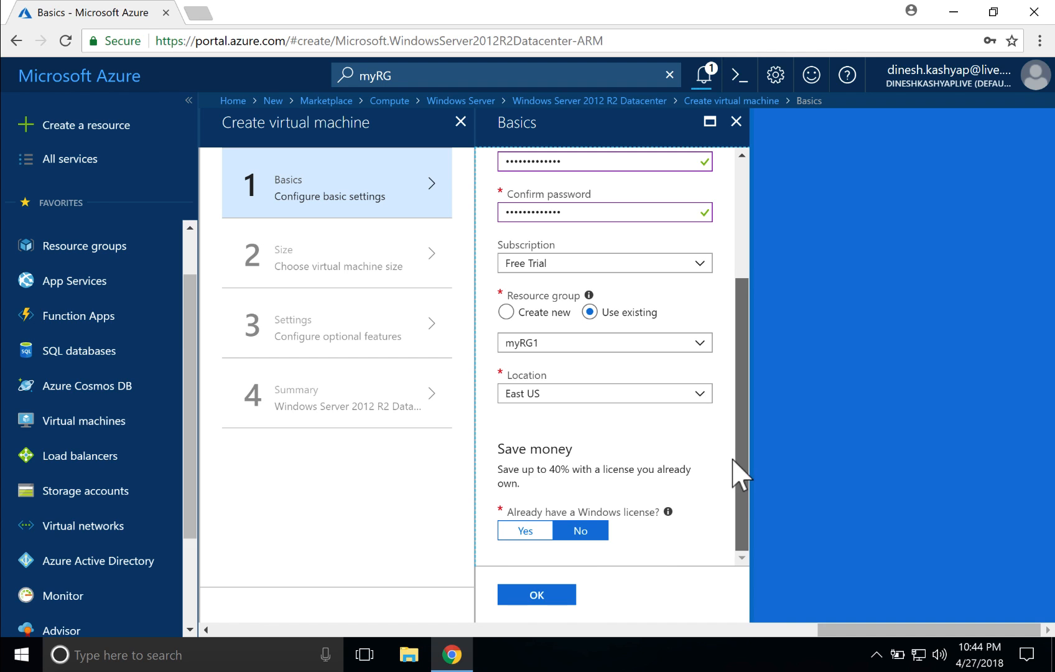
left_click(528, 601)
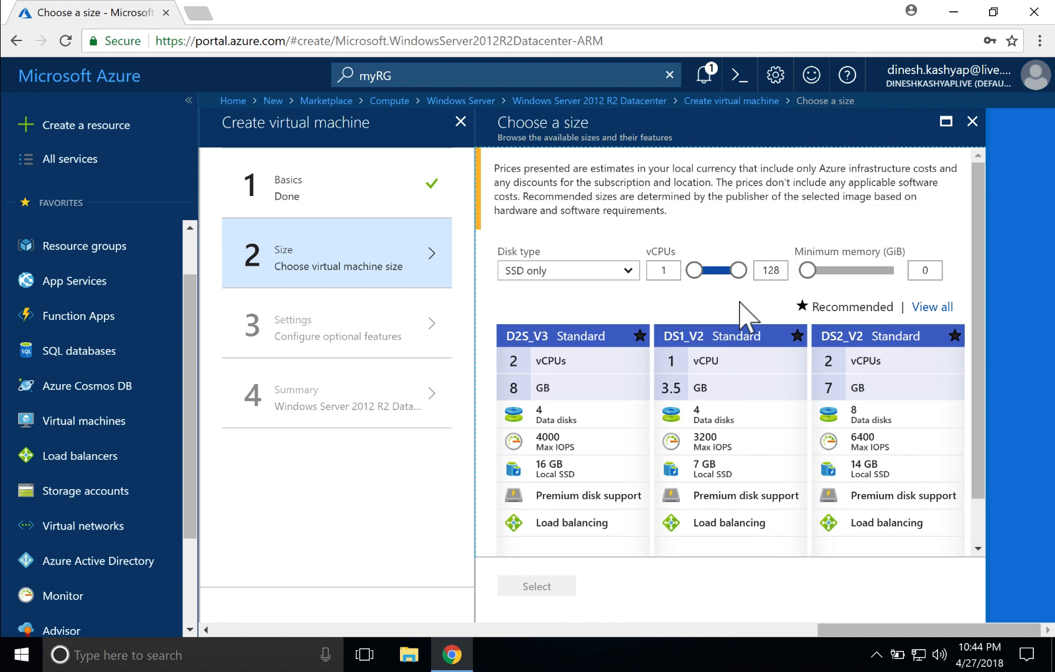
Choose the DS1_V2 Standard size for myVM2 and accept the default optional settings.
left_click(727, 357)
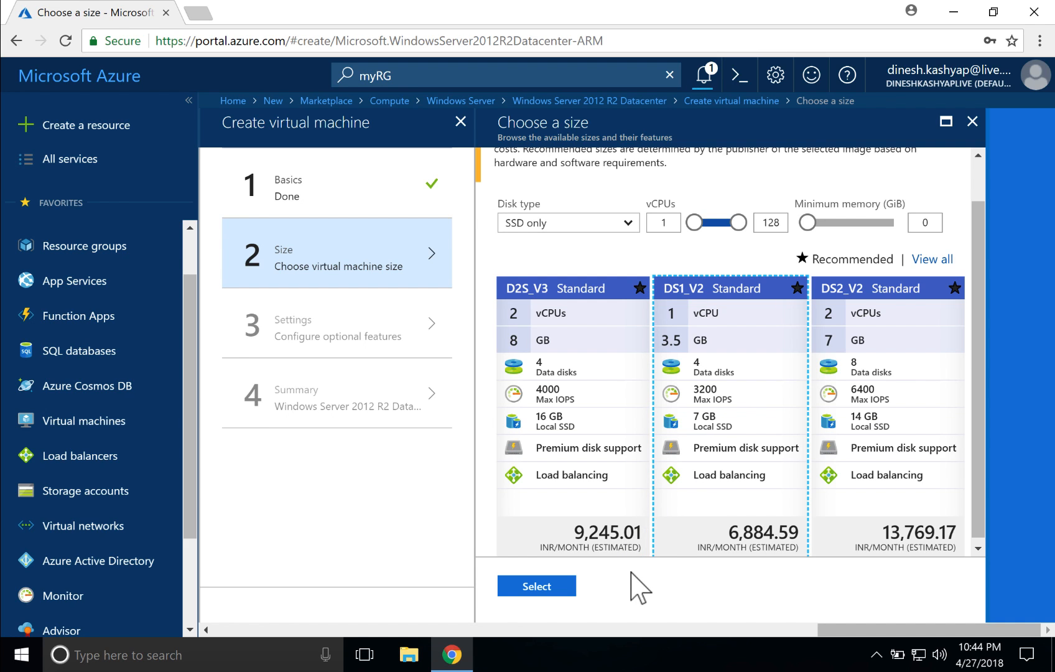
left_click(552, 588)
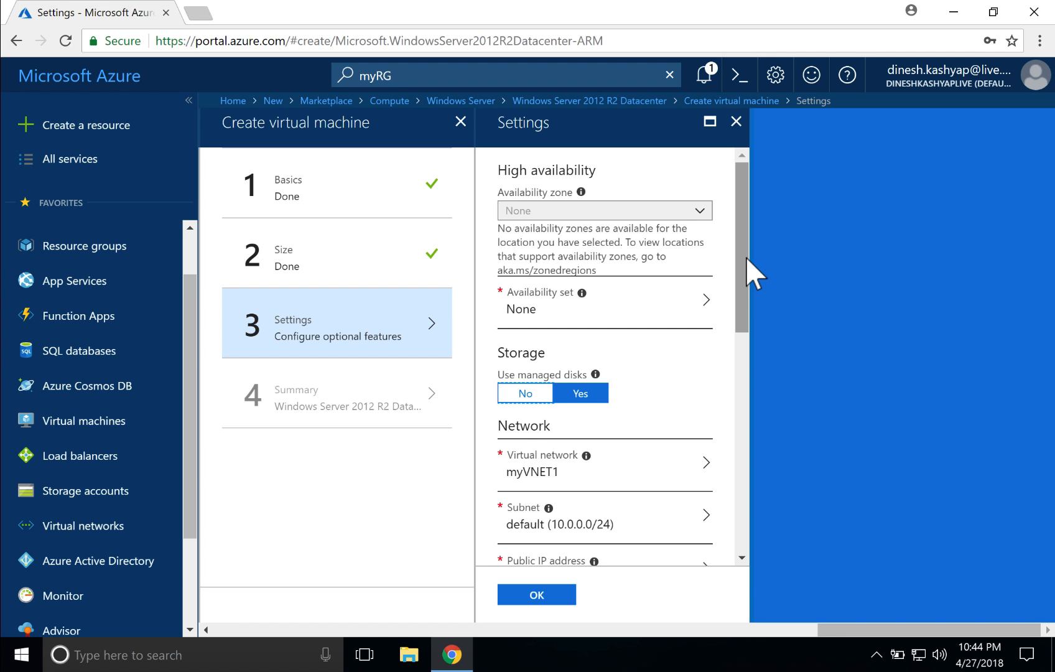
left_click_drag(745, 257, 737, 490)
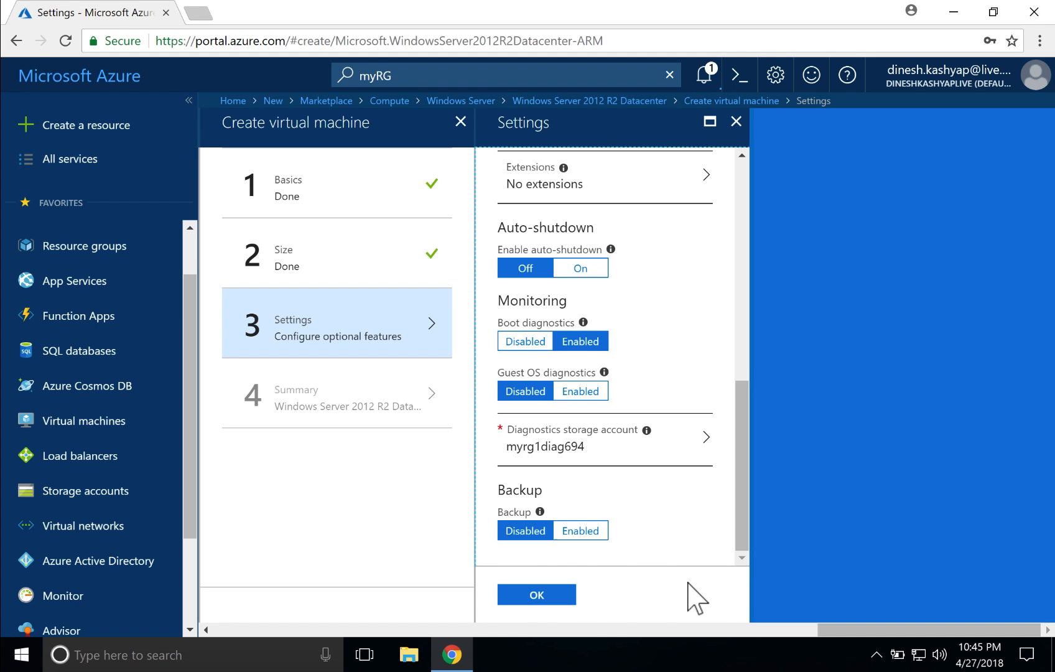
left_click(547, 596)
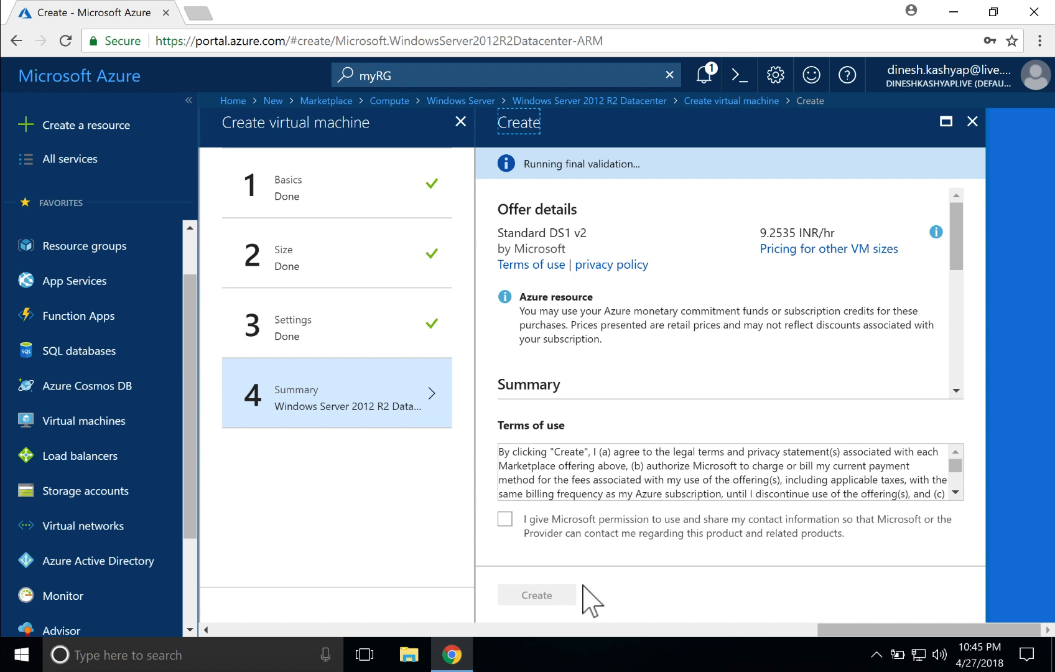
Grant Microsoft the contact-sharing permission and create myVM2, then check the deployment notifications.
left_click_drag(956, 253, 953, 396)
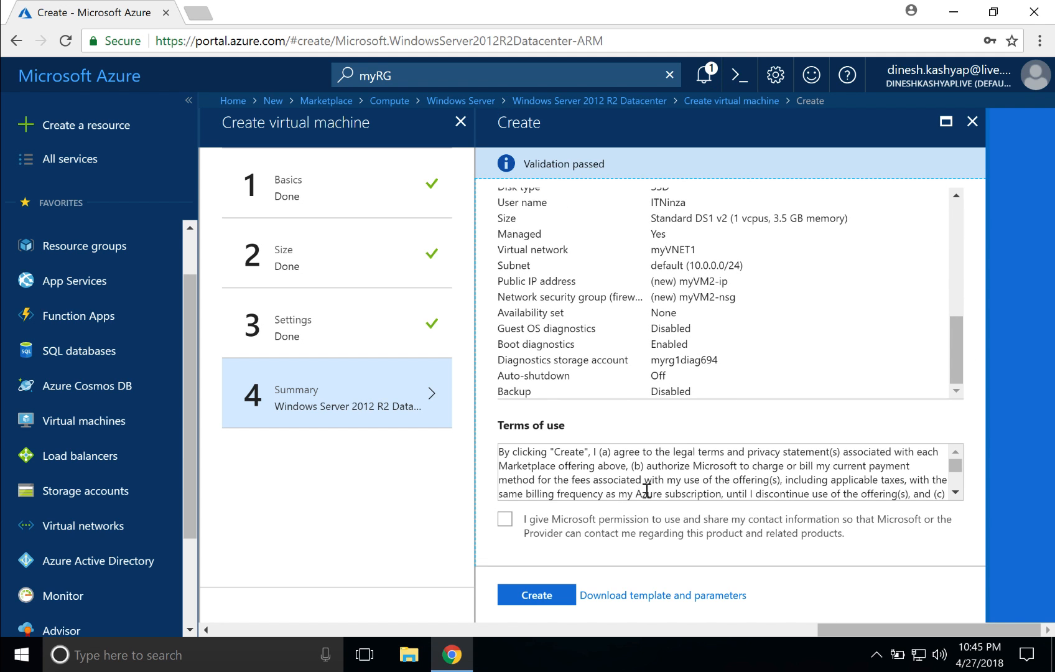
left_click(505, 523)
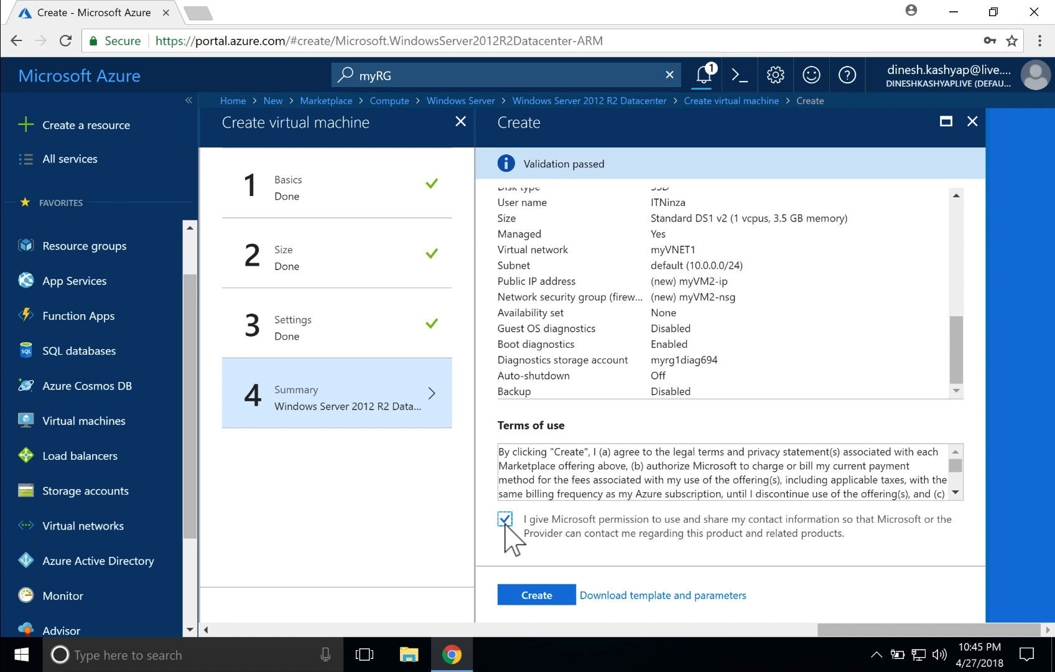
left_click(538, 595)
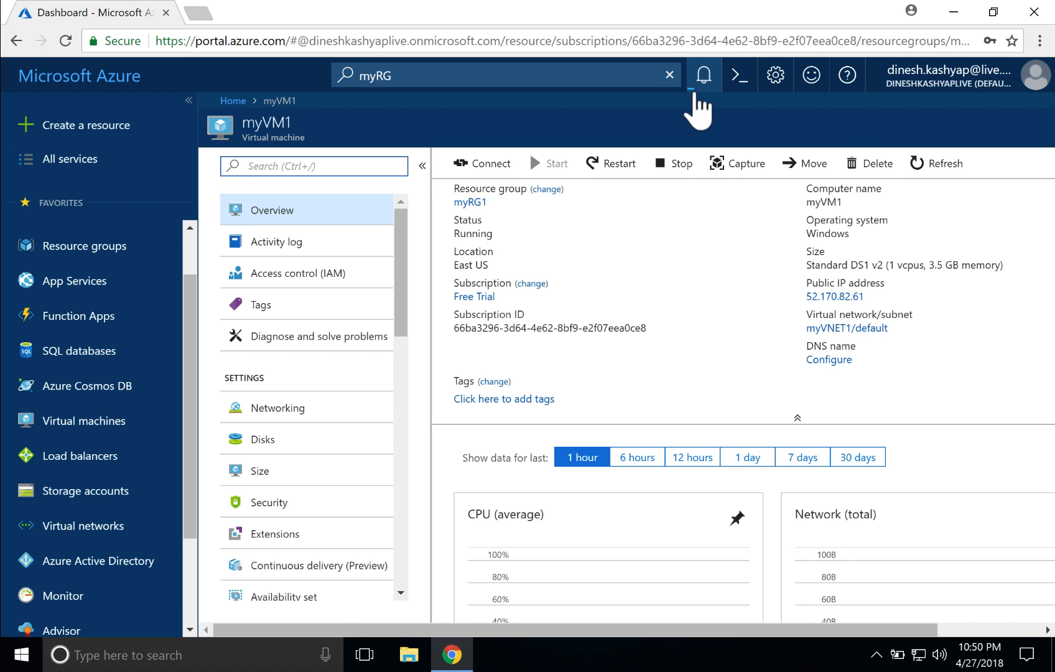
left_click(697, 90)
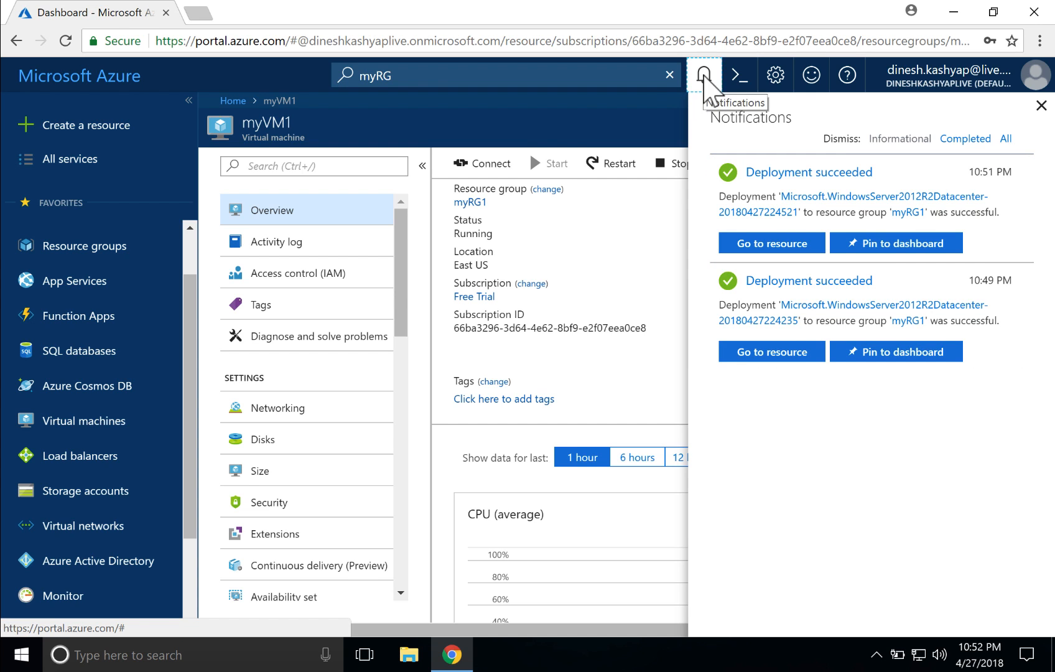
left_click(698, 80)
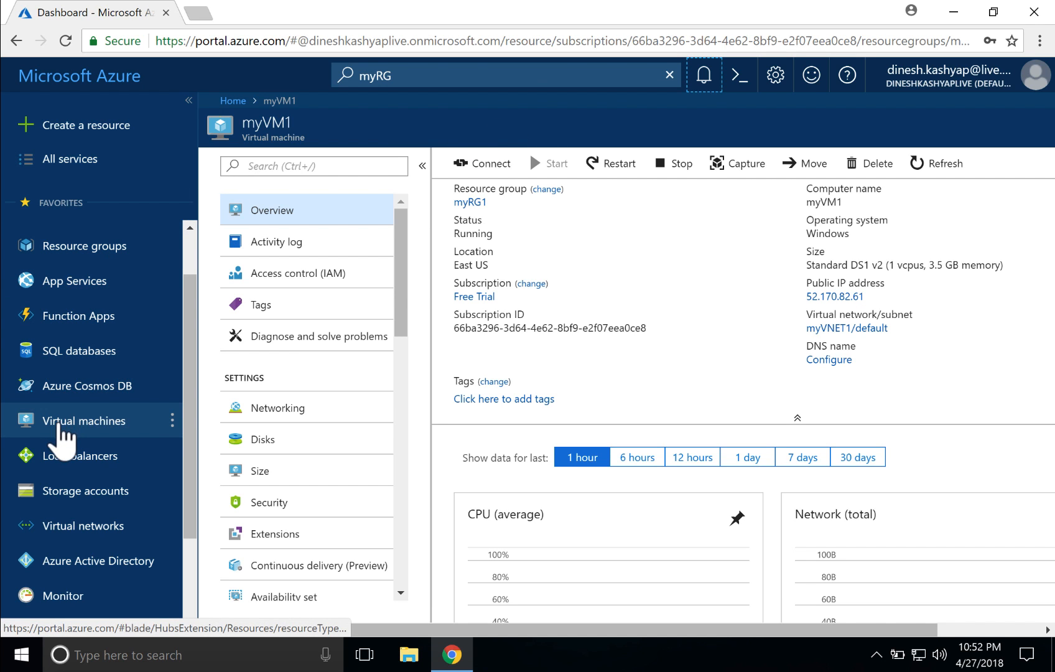
Download myVM1's Remote Desktop file from its overview page and start the connection despite the unknown publisher.
left_click(58, 423)
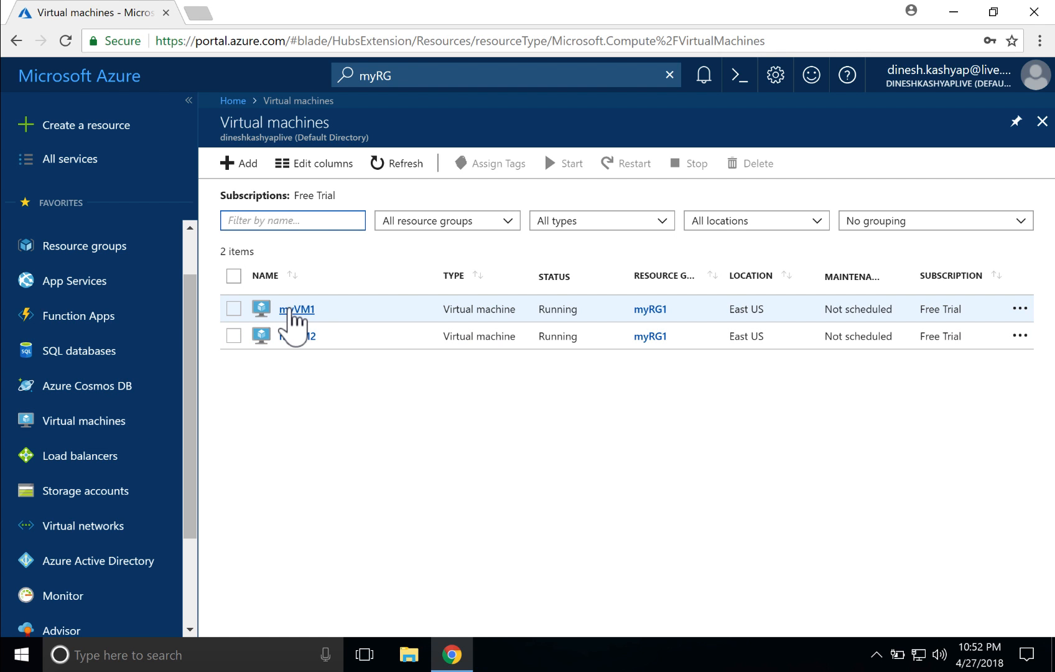
left_click(289, 314)
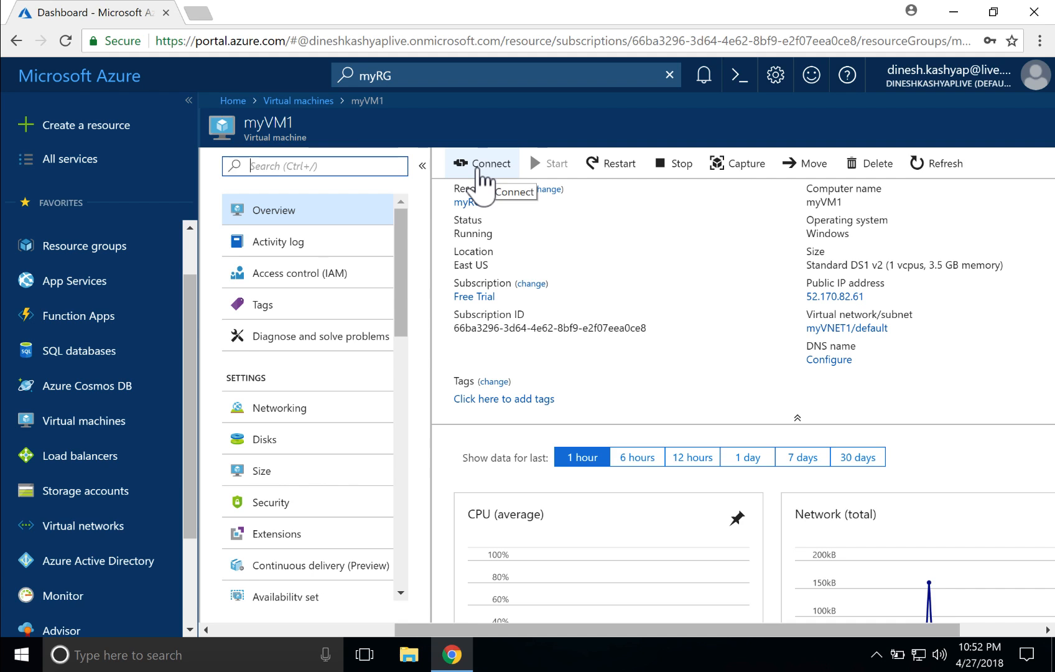
left_click(479, 174)
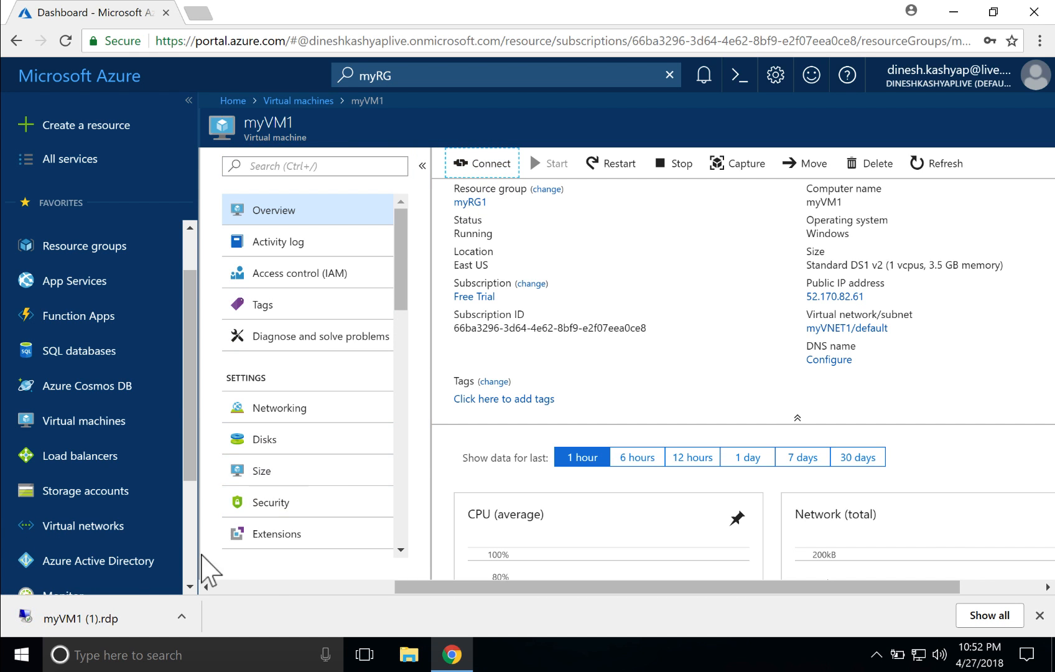
left_click(150, 617)
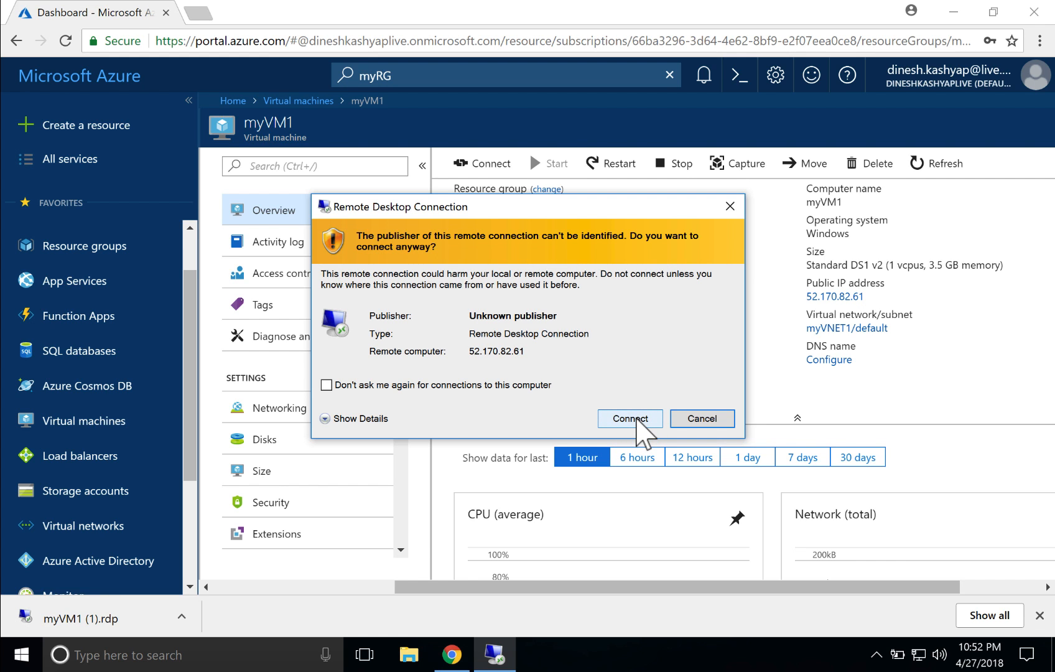
left_click(631, 419)
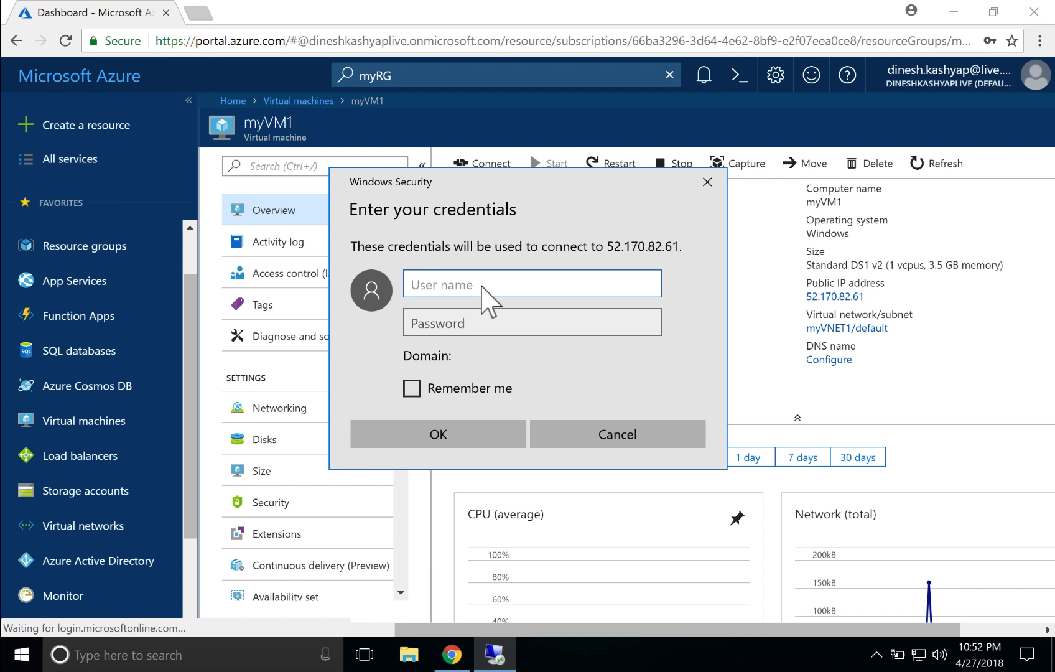
Sign in to myVM1 as ITNinza with the account password and accept its untrusted certificate.
type("ITNI")
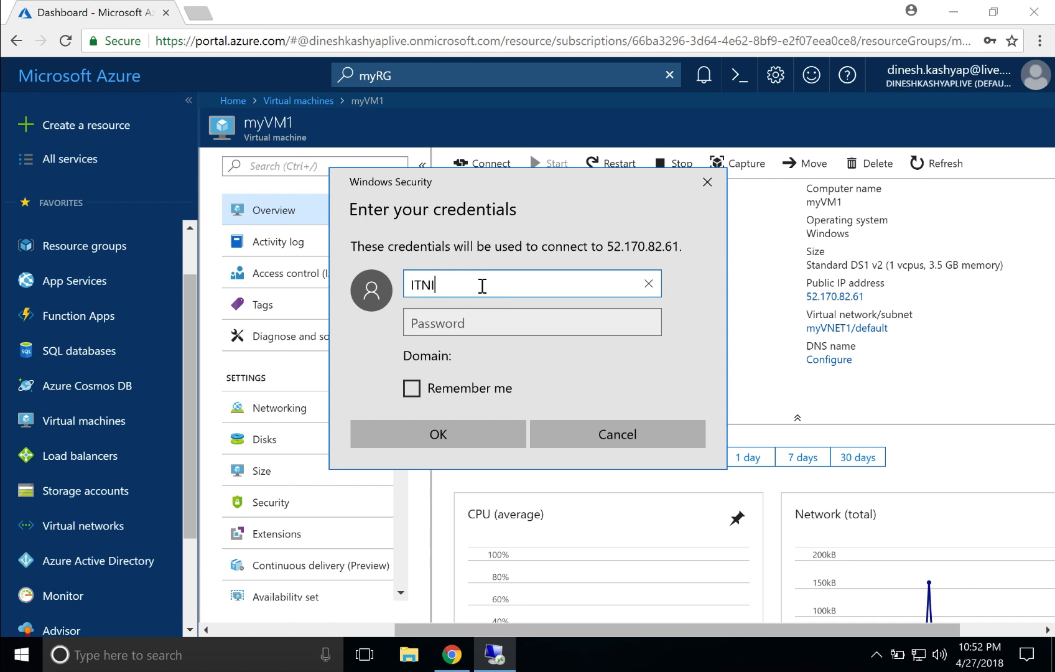
type("nza")
key("Tab")
type("********")
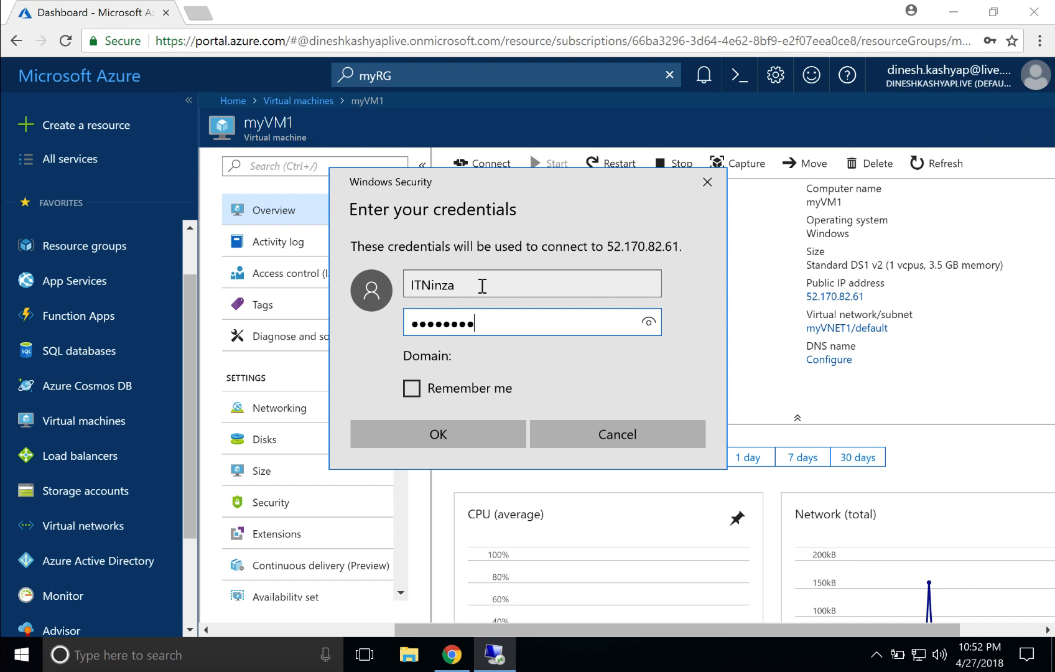
type("*****")
key("Return")
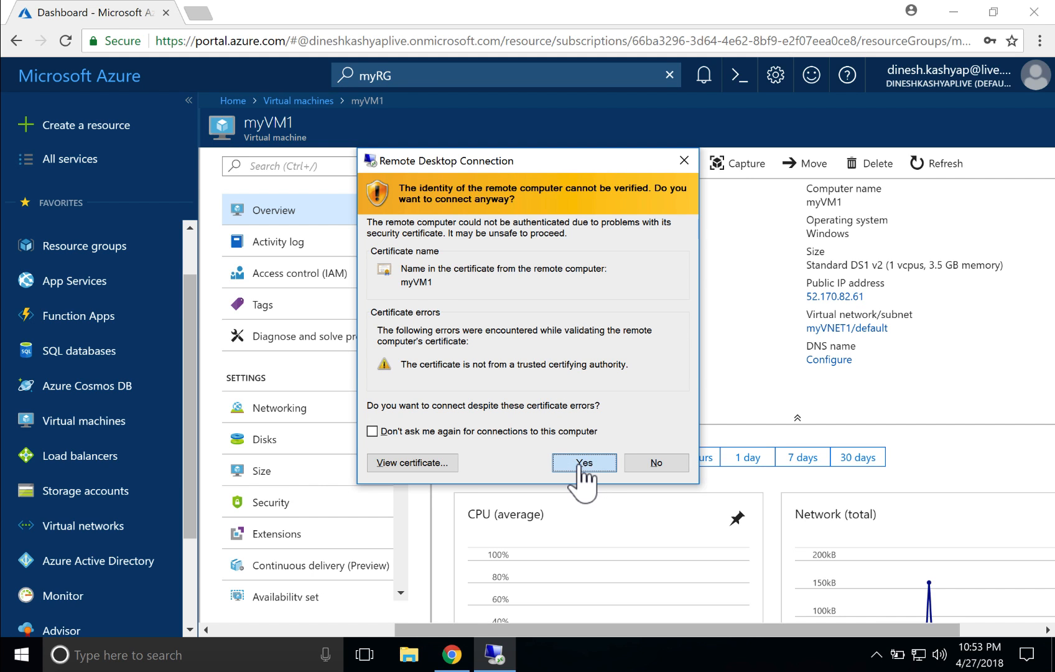
left_click(586, 464)
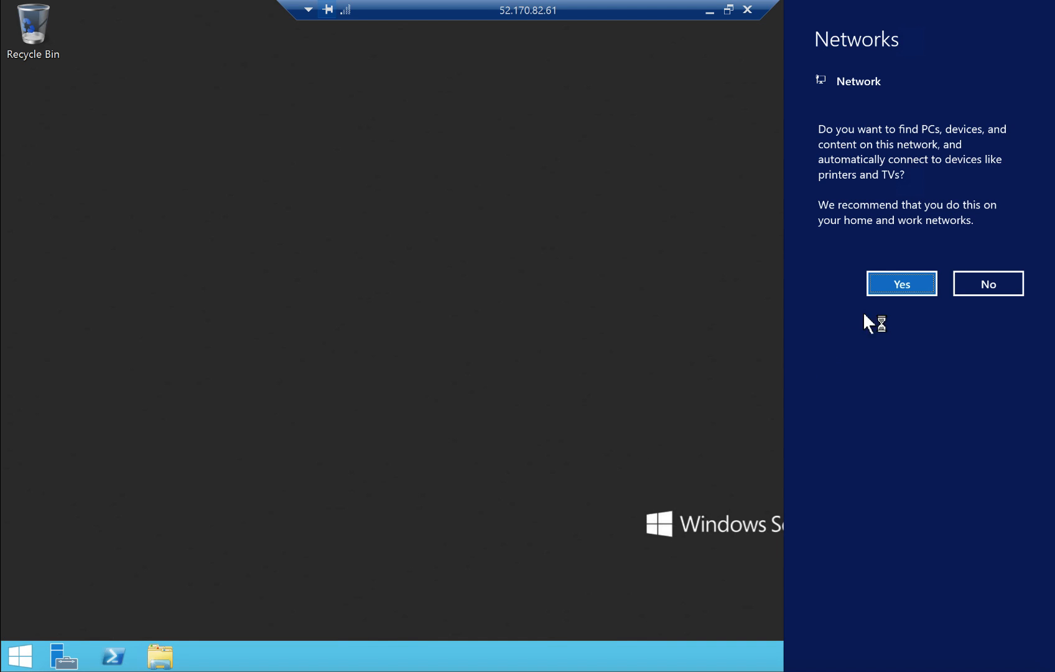
Allow network discovery on myVM1 and close Server Manager, leaving the remote session minimized.
left_click(902, 284)
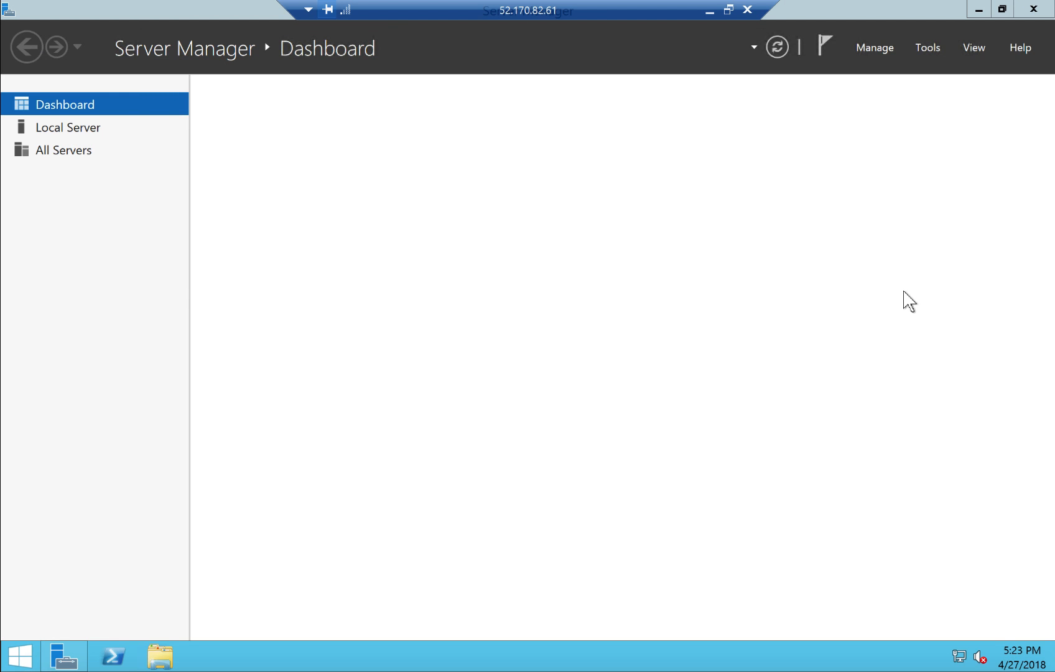
left_click(1034, 10)
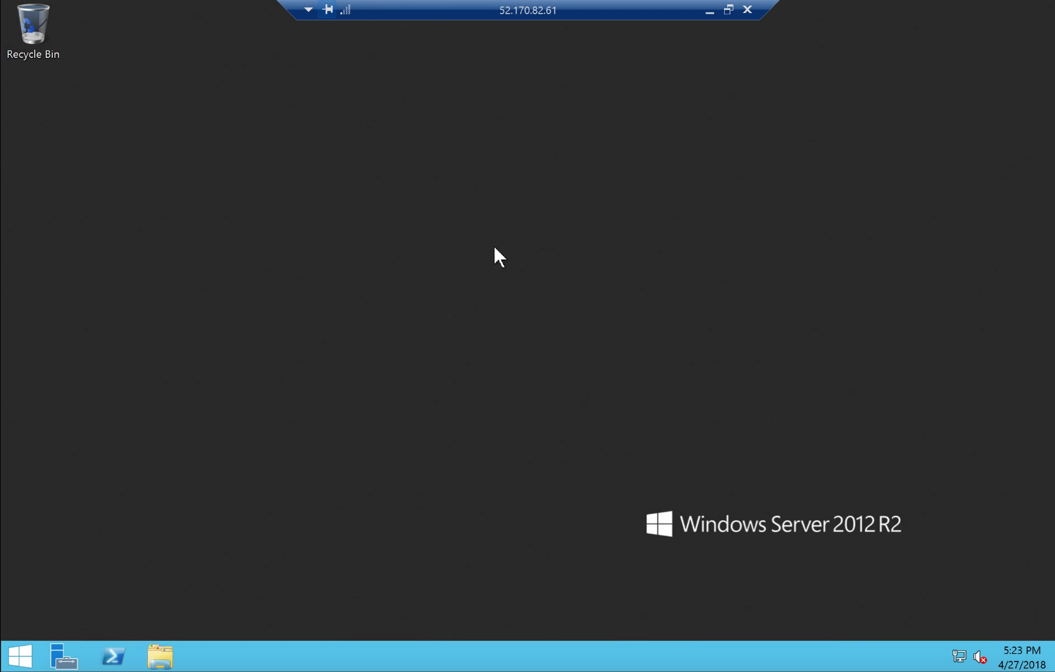
left_click(708, 11)
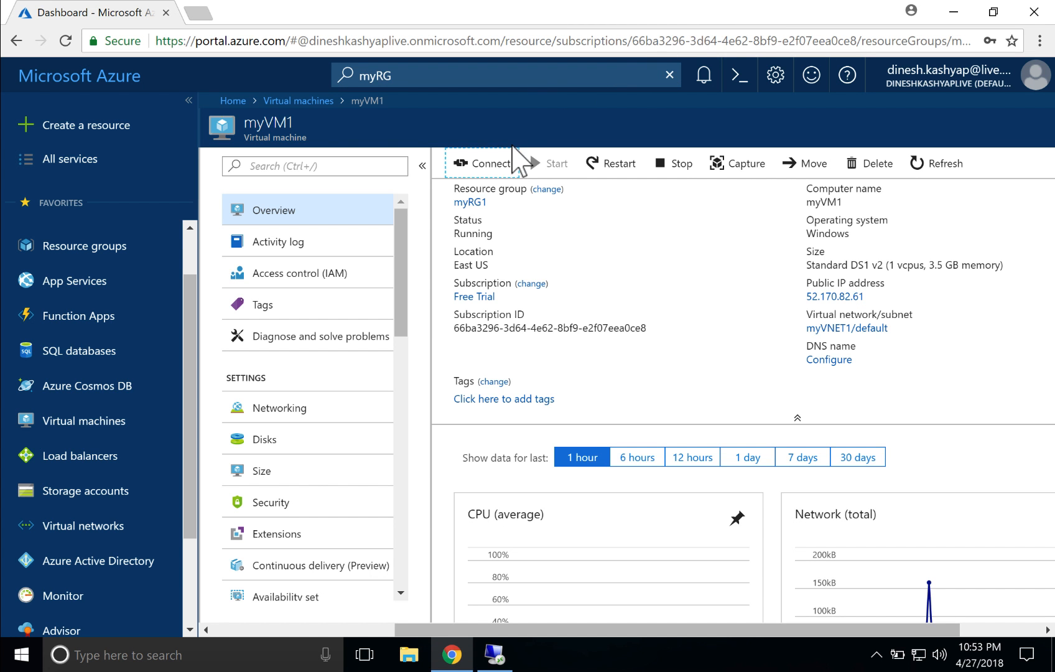
Download myVM2's Remote Desktop file from its overview page and start the connection despite the unknown publisher.
left_click(473, 165)
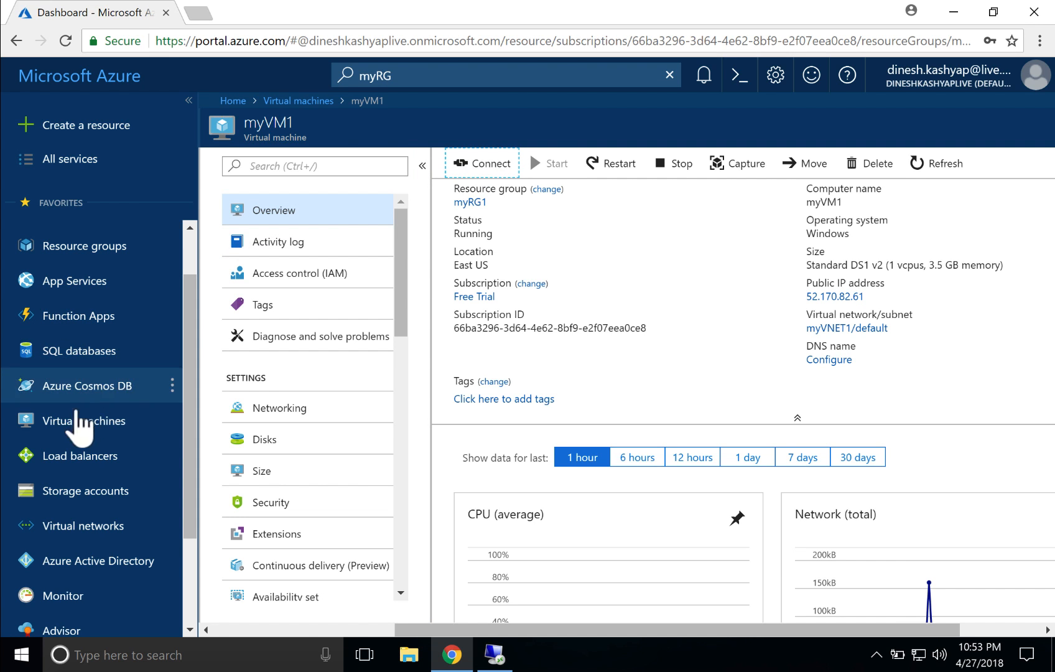
left_click(69, 427)
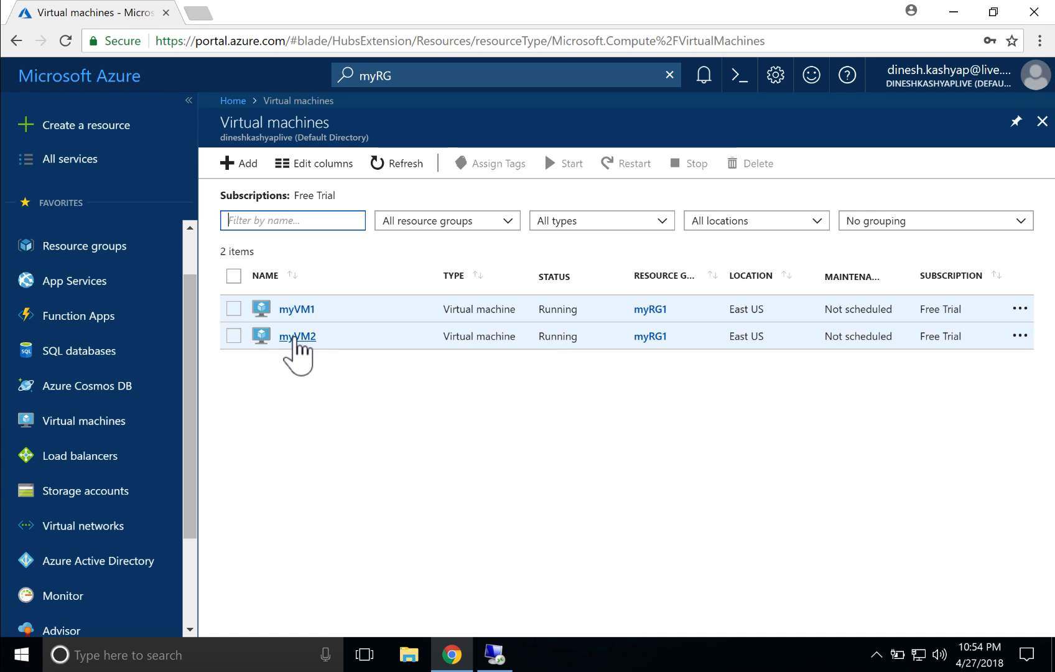
left_click(295, 337)
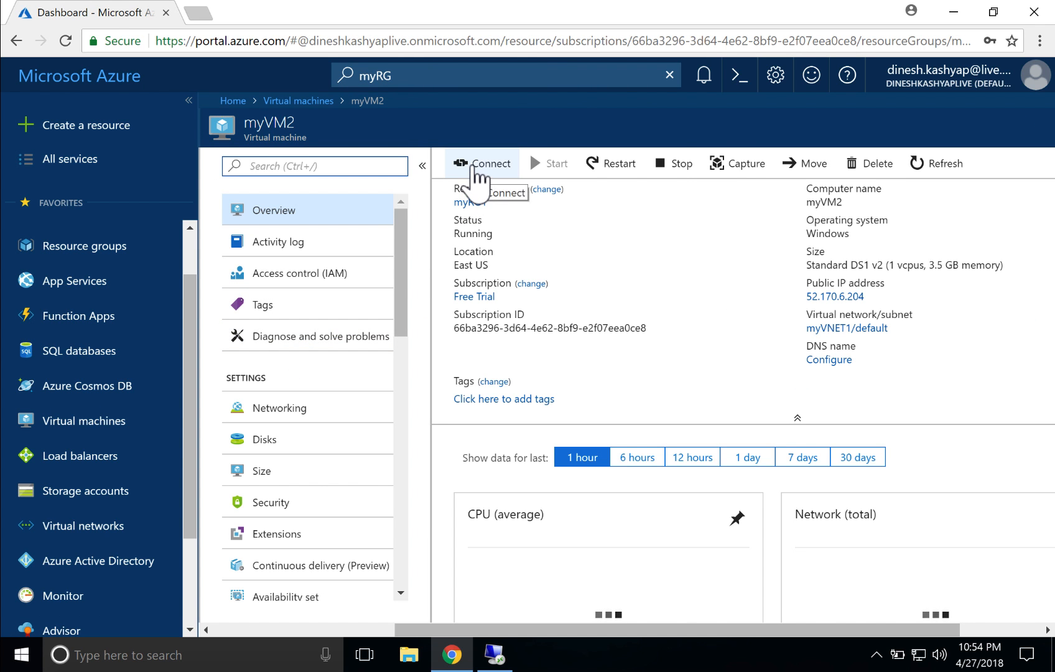
left_click(474, 167)
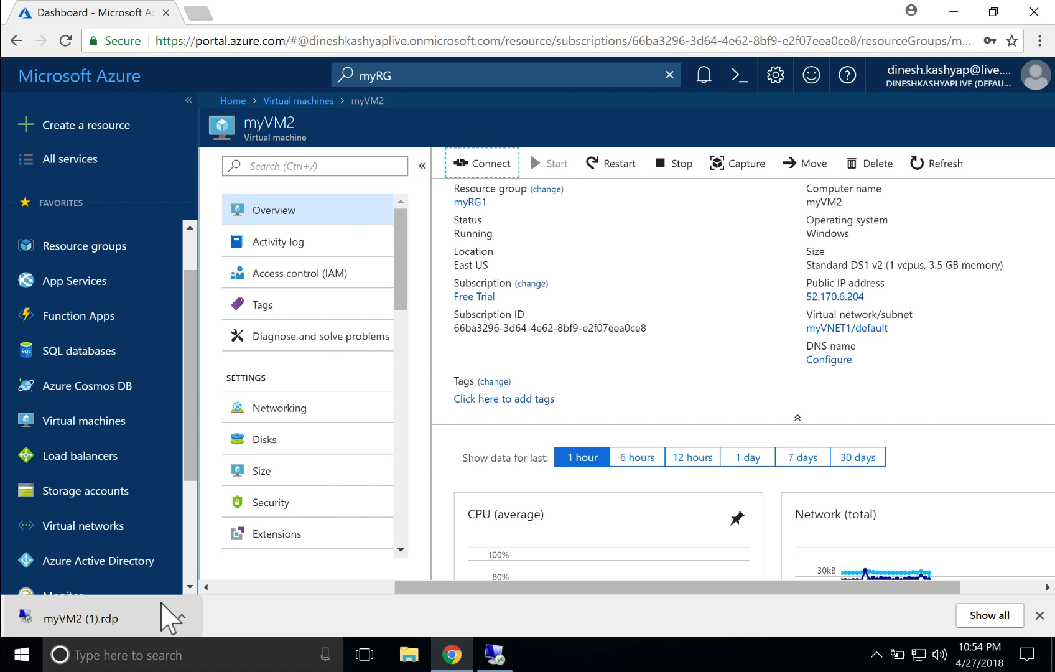
left_click(133, 619)
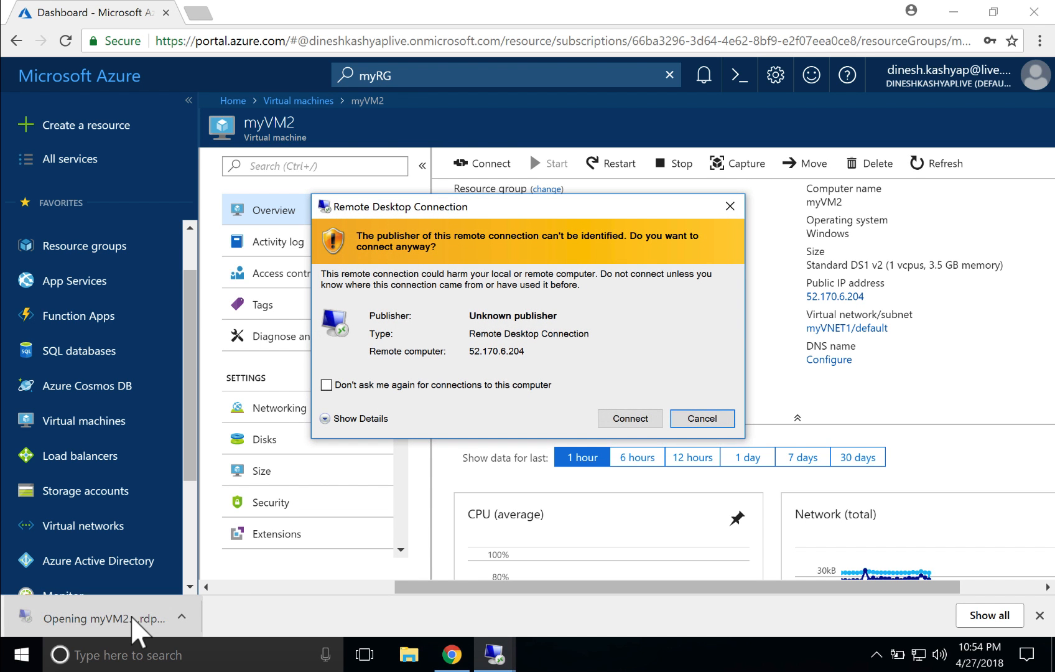
left_click(646, 423)
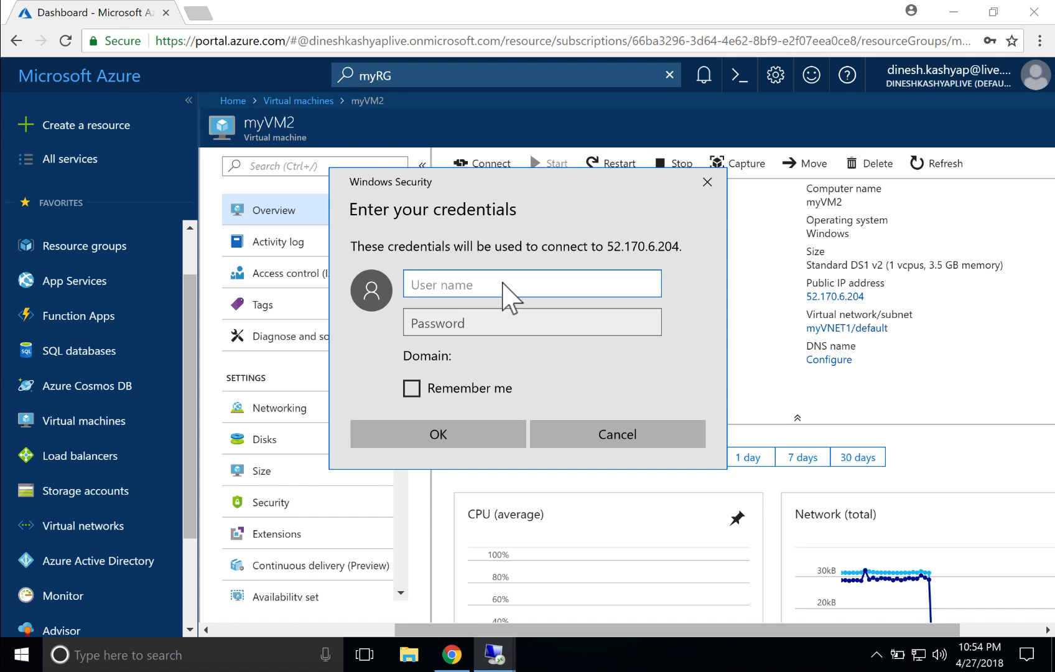
Sign in to myVM2 as ITNinza with the account password and accept its untrusted certificate.
type("ITNinza")
key("Tab")
type("•••••••")
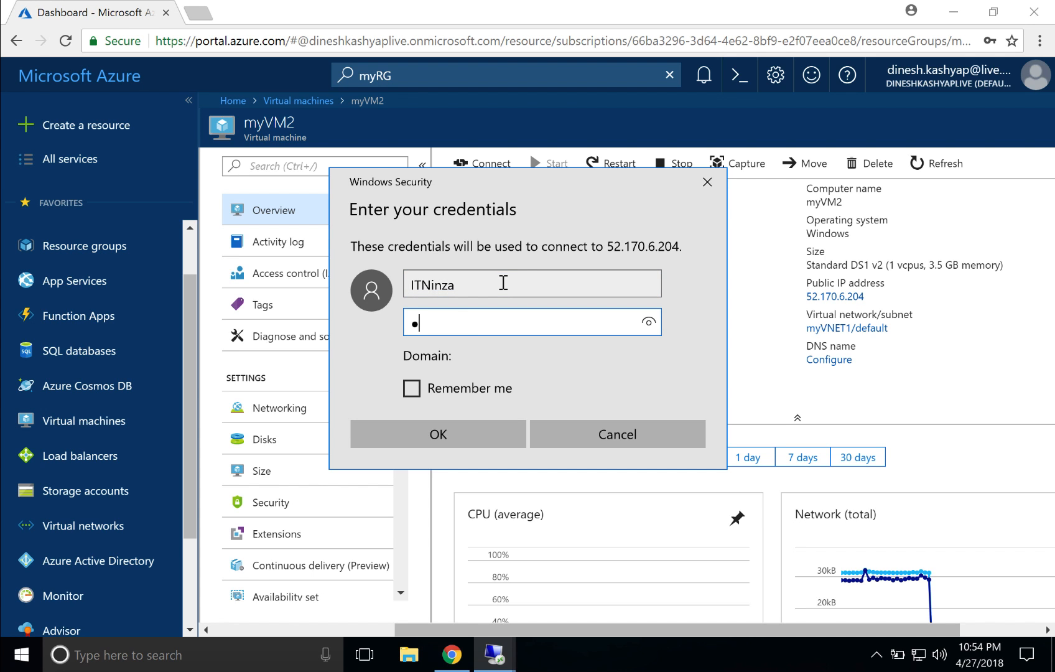
type("••••••")
key("Return")
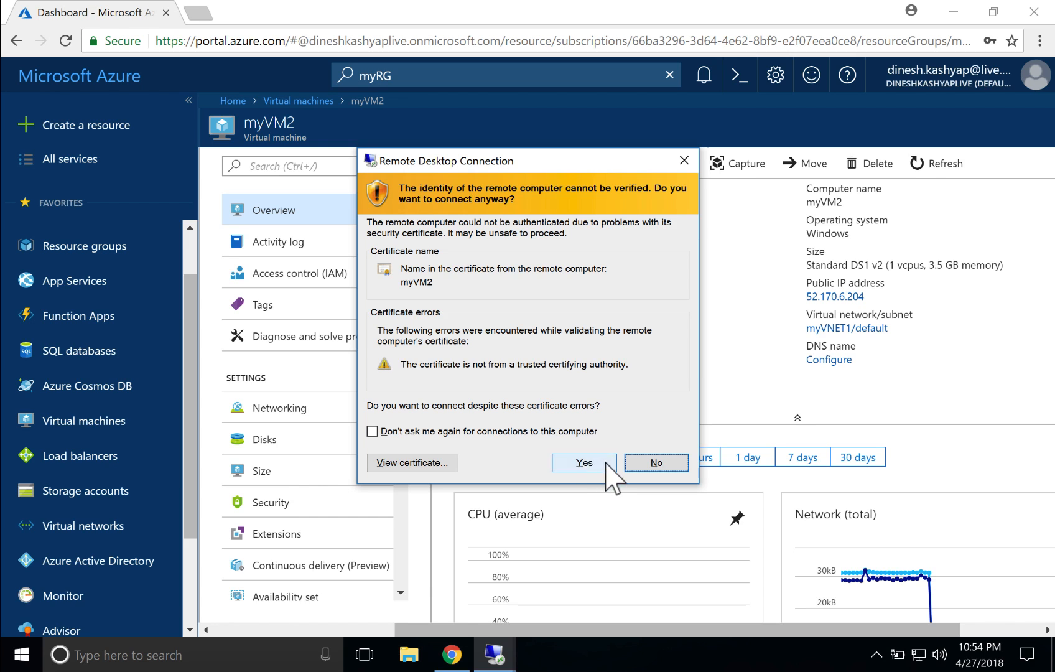
left_click(597, 465)
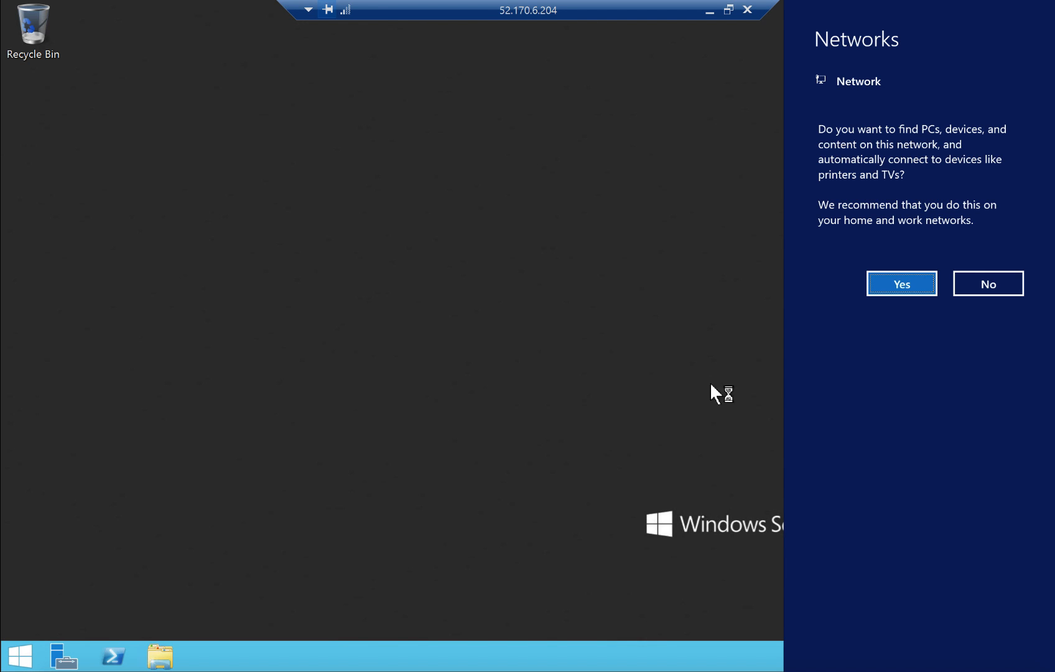
Allow network discovery on myVM2 and close Server Manager.
left_click(905, 283)
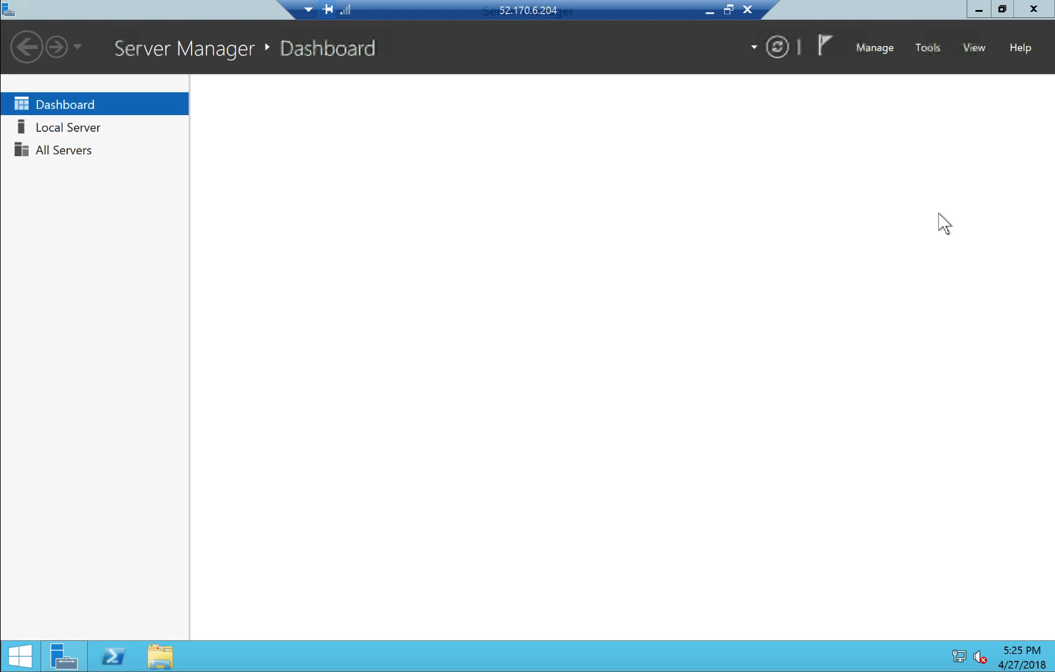
left_click(1033, 13)
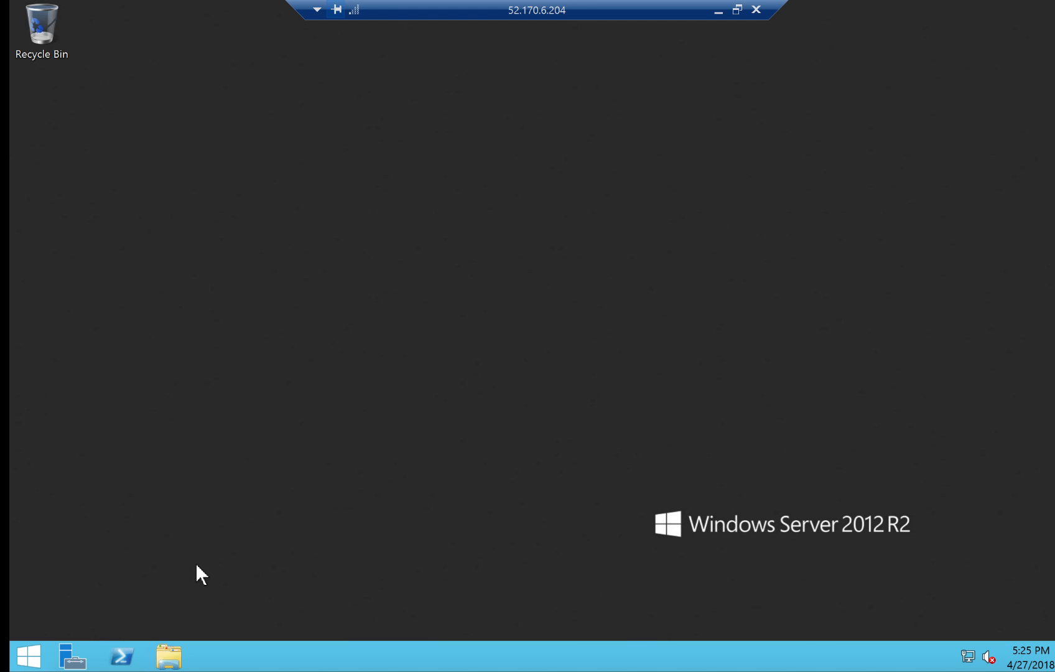
Open Windows PowerShell on myVM2 and test the connection to the first machine with ping myvm1.
left_click(123, 659)
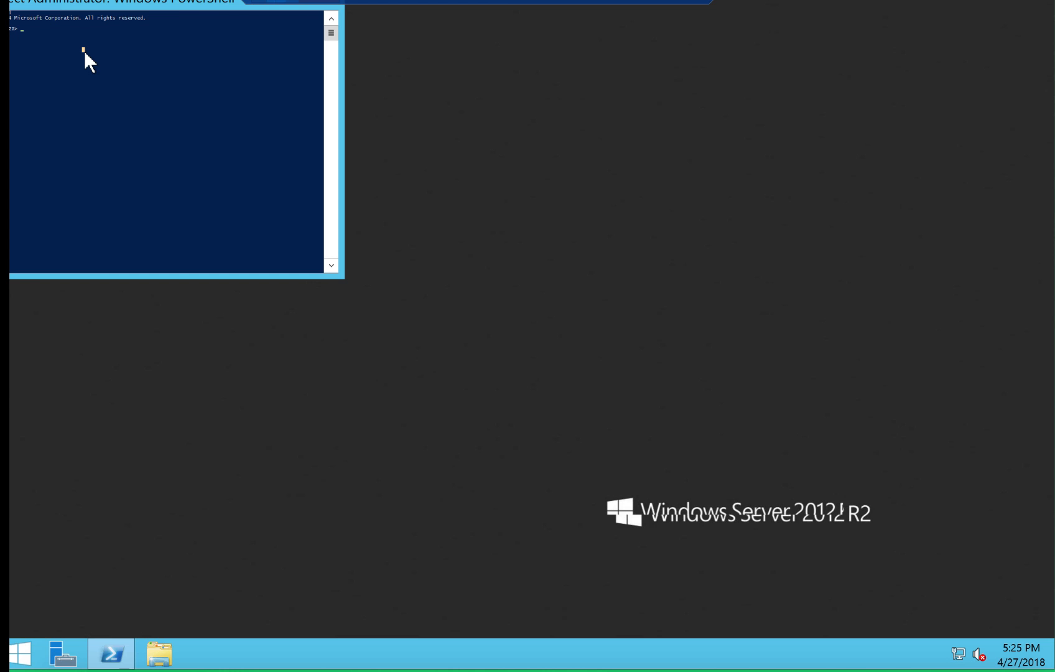
type("ping myvm1")
key("Return")
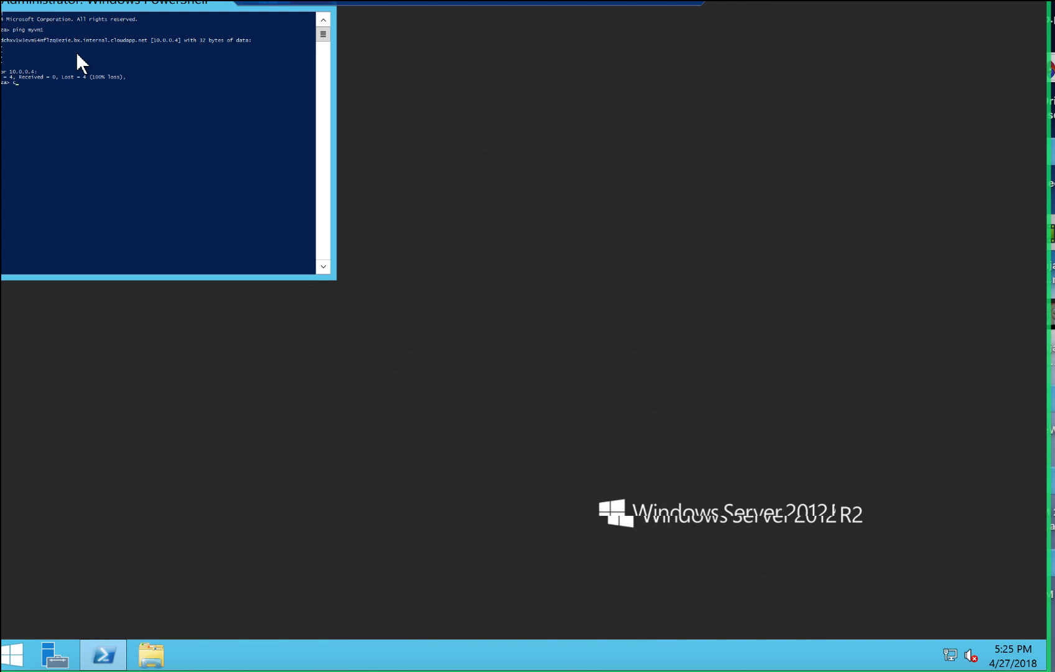
Clear the console and run New-NetFirewallRule -DisplayName "Allow ICMPv4-in" -Protocol ICMPv4 on myVM2.
type("ls")
key("Return")
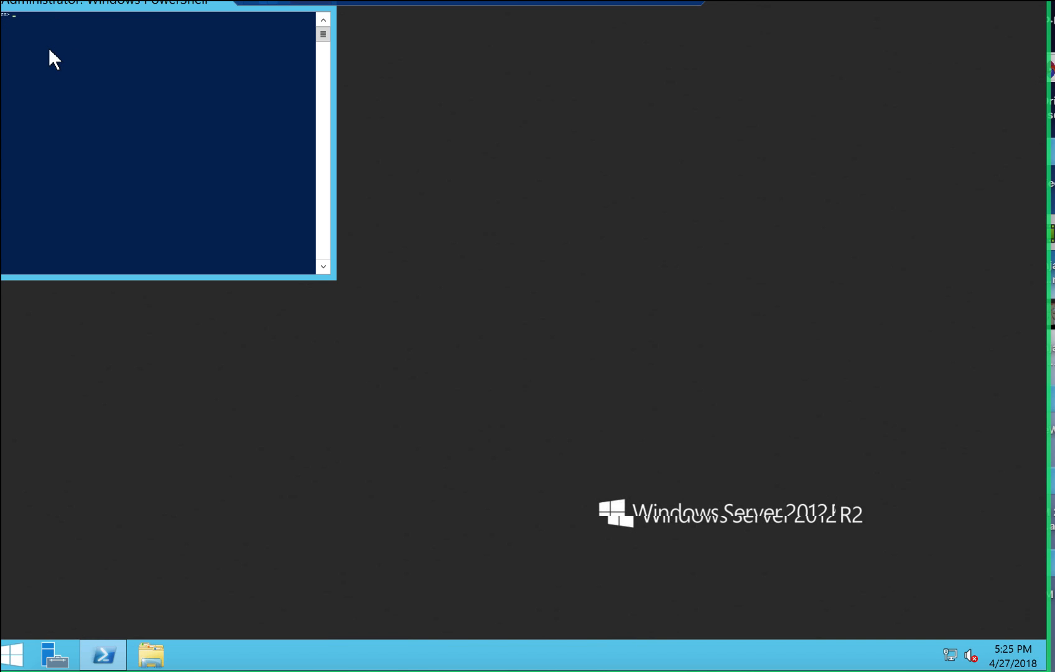
right_click(48, 48)
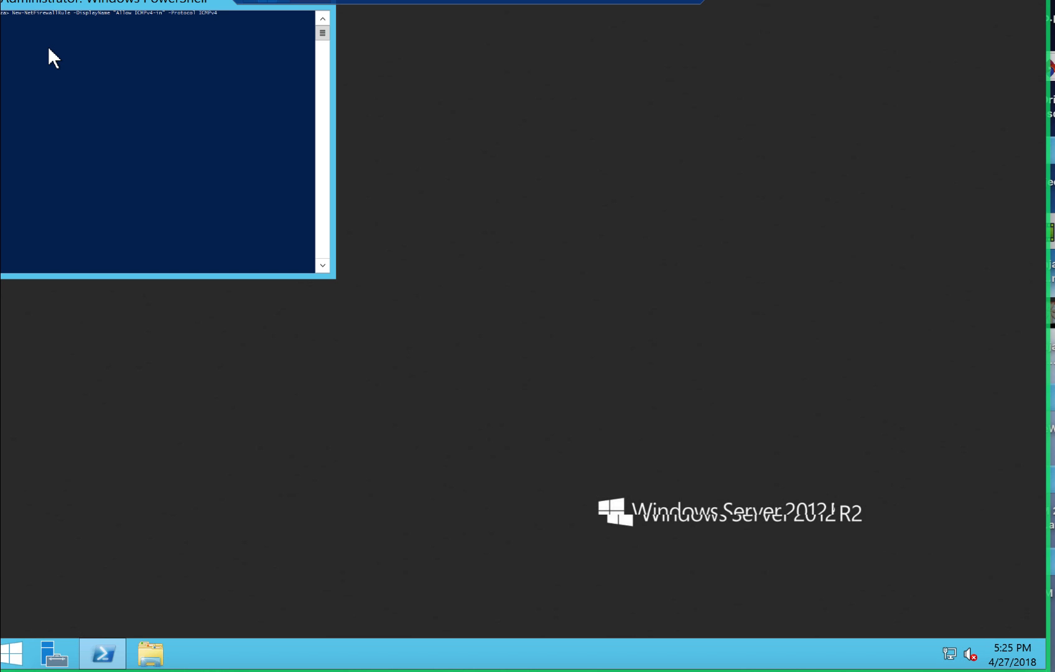
key("Return")
left_click(47, 49)
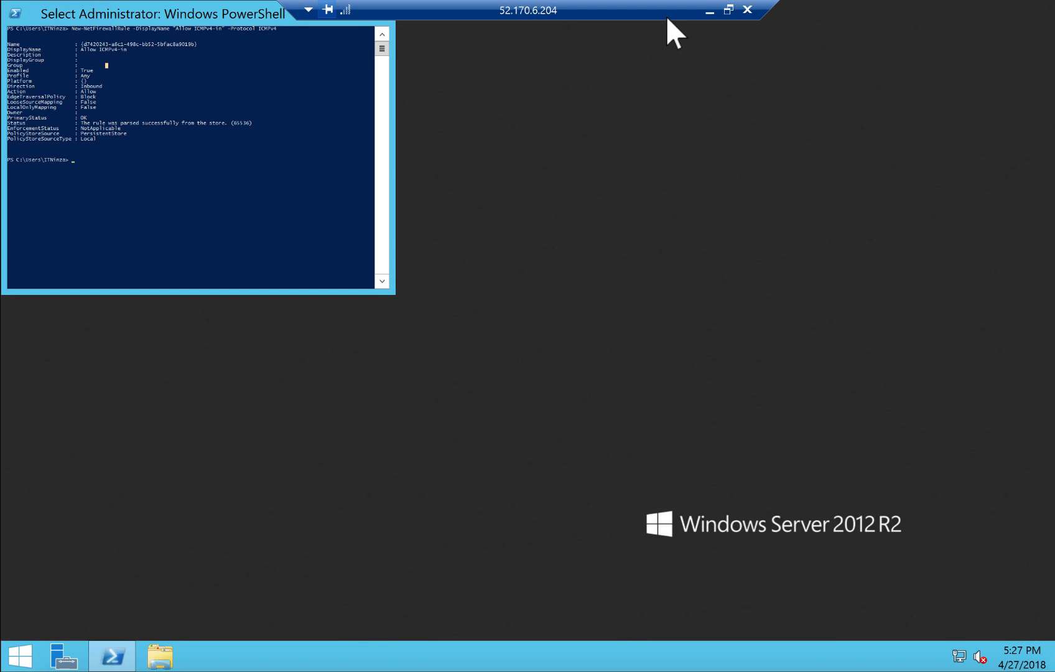
Switch to the myVM1 remote session, open Windows PowerShell and run New-NetFirewallRule -DisplayName "Allow ICMPv4-in" -Protocol ICMPv4.
left_click(709, 12)
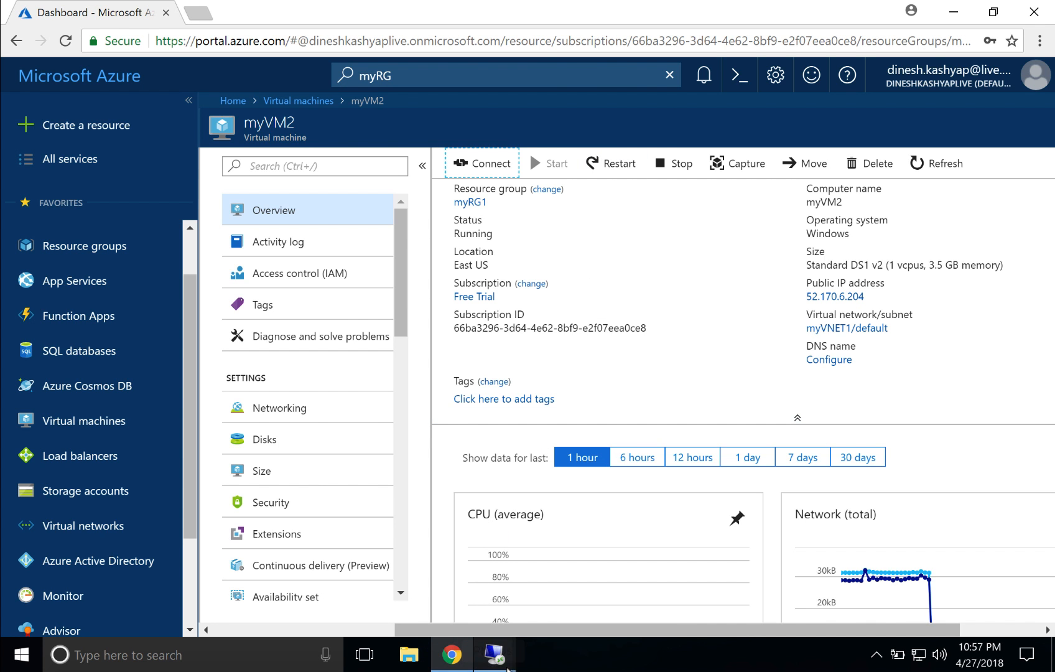
left_click(498, 658)
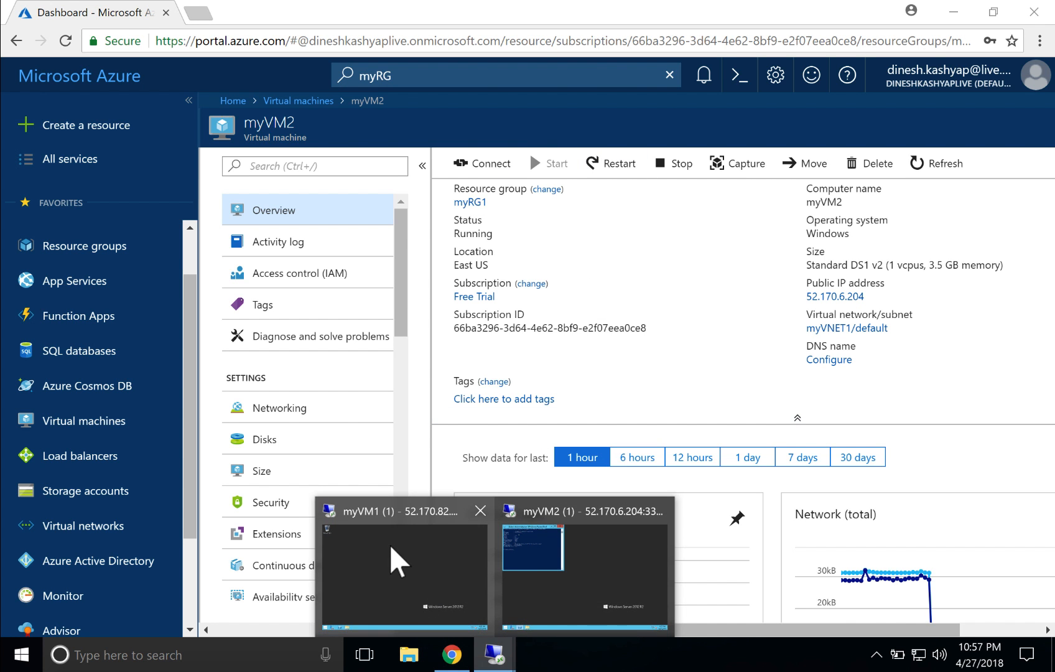
left_click(390, 547)
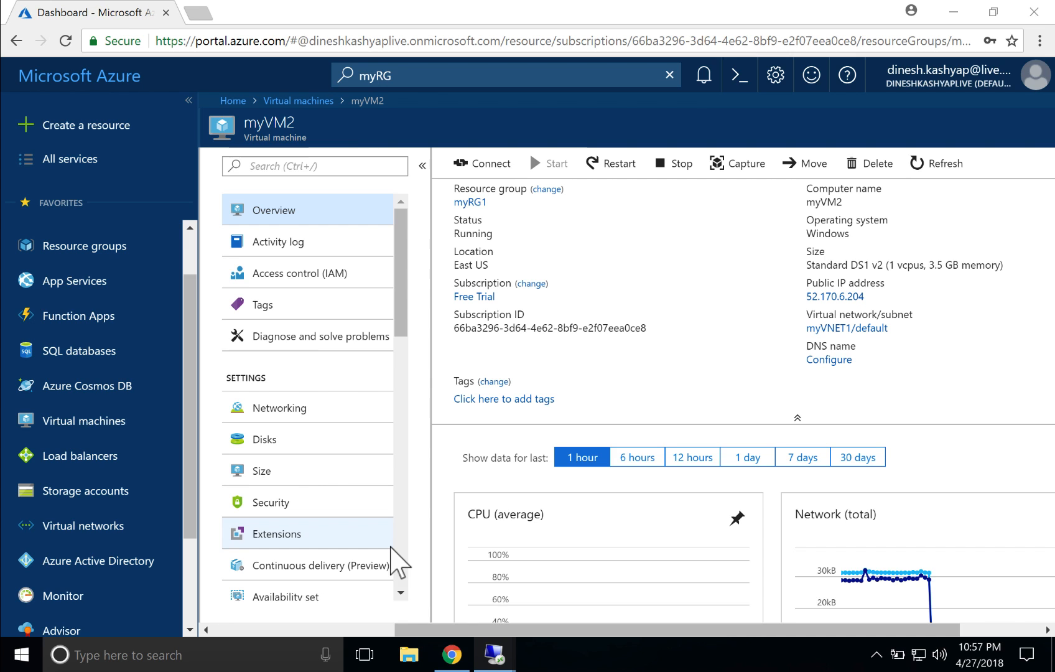
left_click(494, 653)
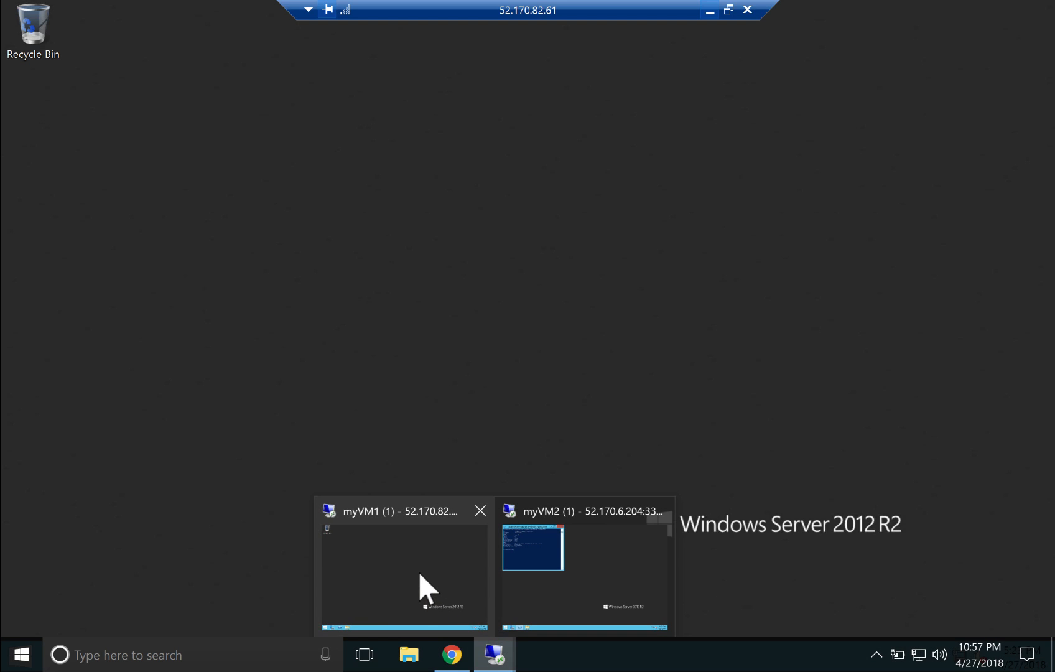
left_click(418, 571)
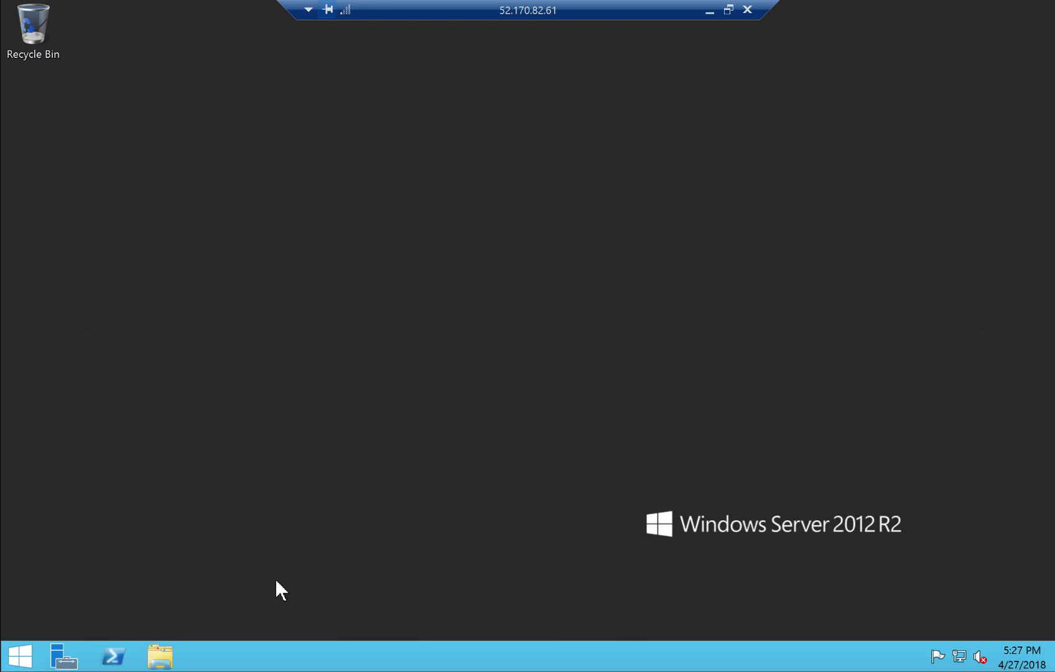
left_click(117, 653)
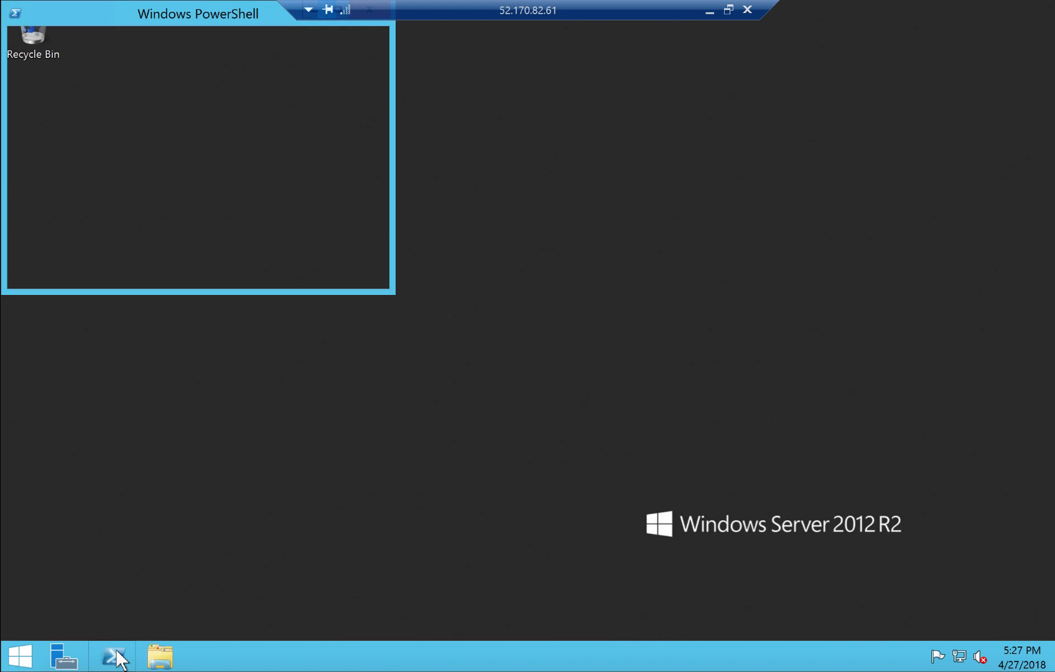
left_click(183, 146)
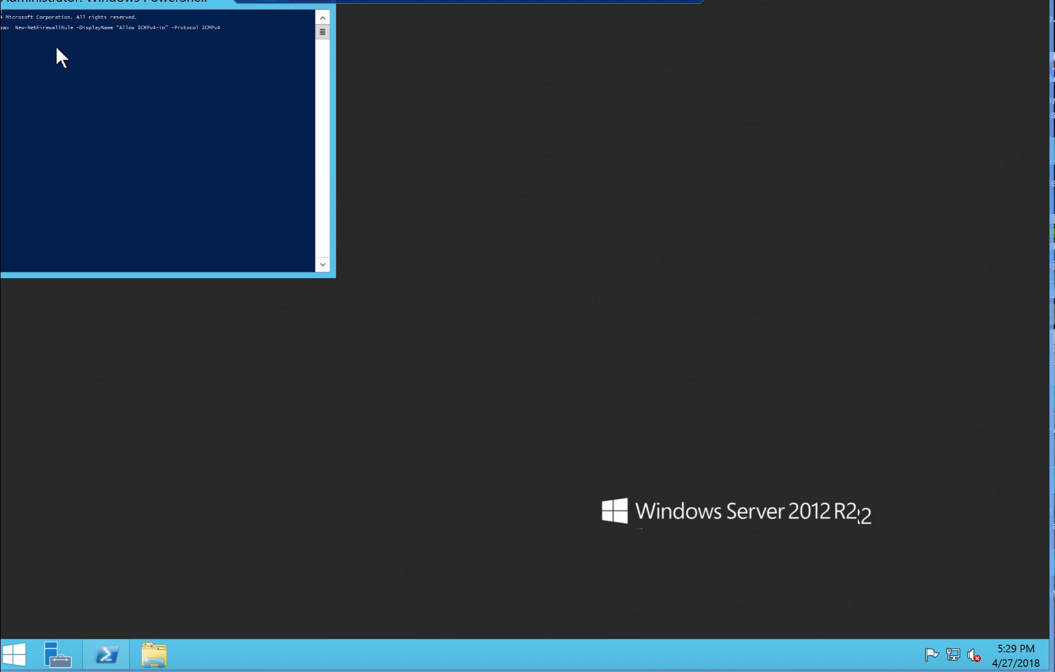
key("Return")
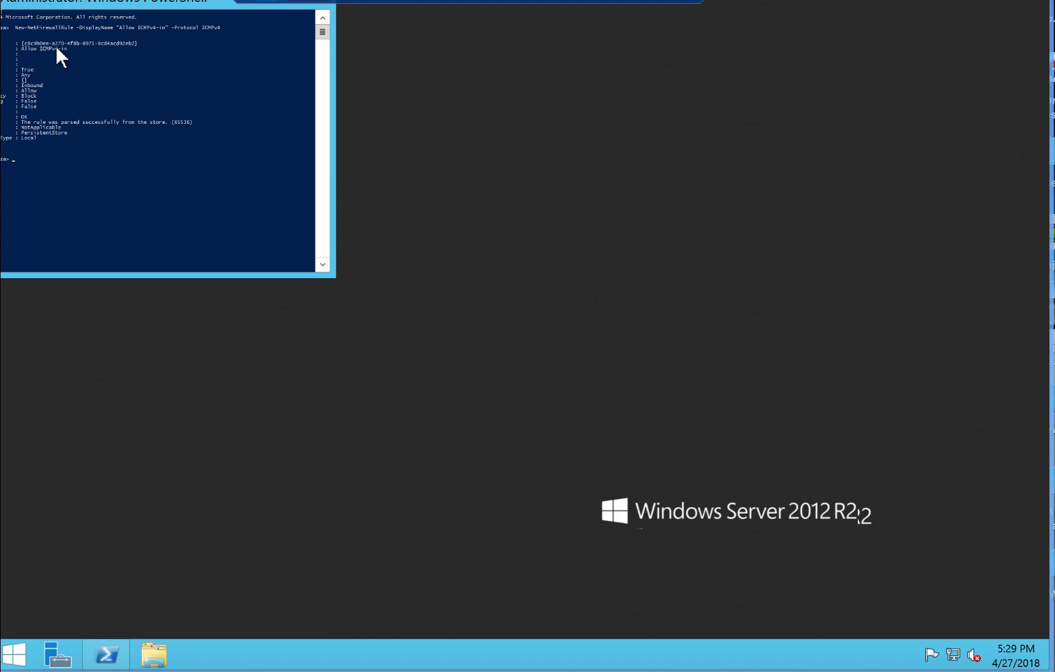
Test the connection from myVM1 to the second virtual machine by running Ping myvm2 in PowerShell.
left_click(23, 159)
type("Ping myvm2")
key("Return")
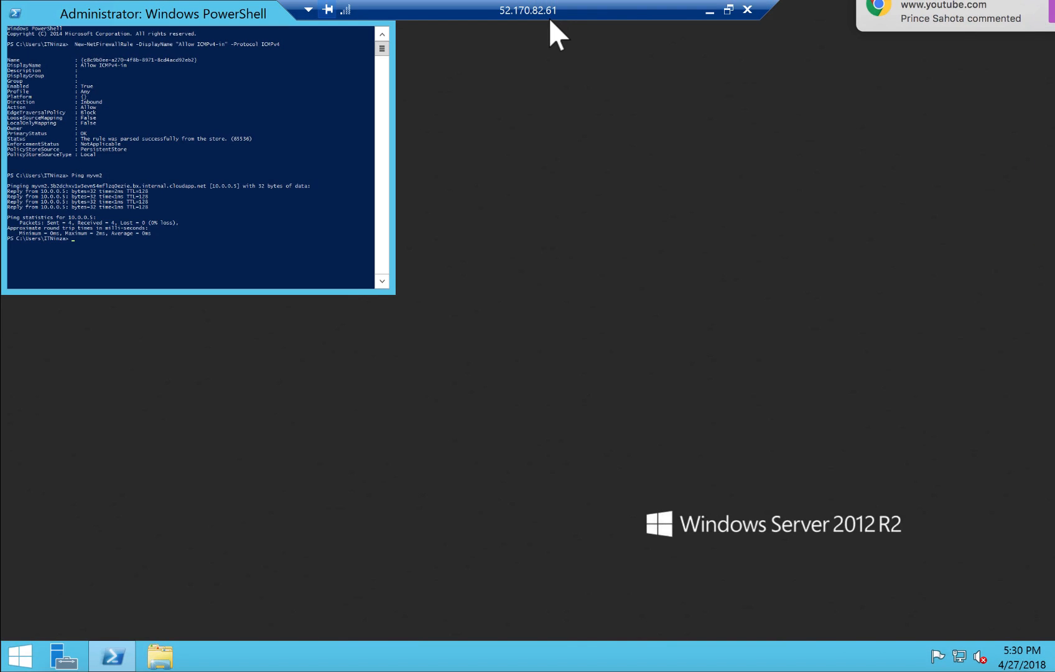
Switch to the myVM2 remote session and test its connection to the first virtual machine by running ping myVM1 in PowerShell.
left_click(709, 7)
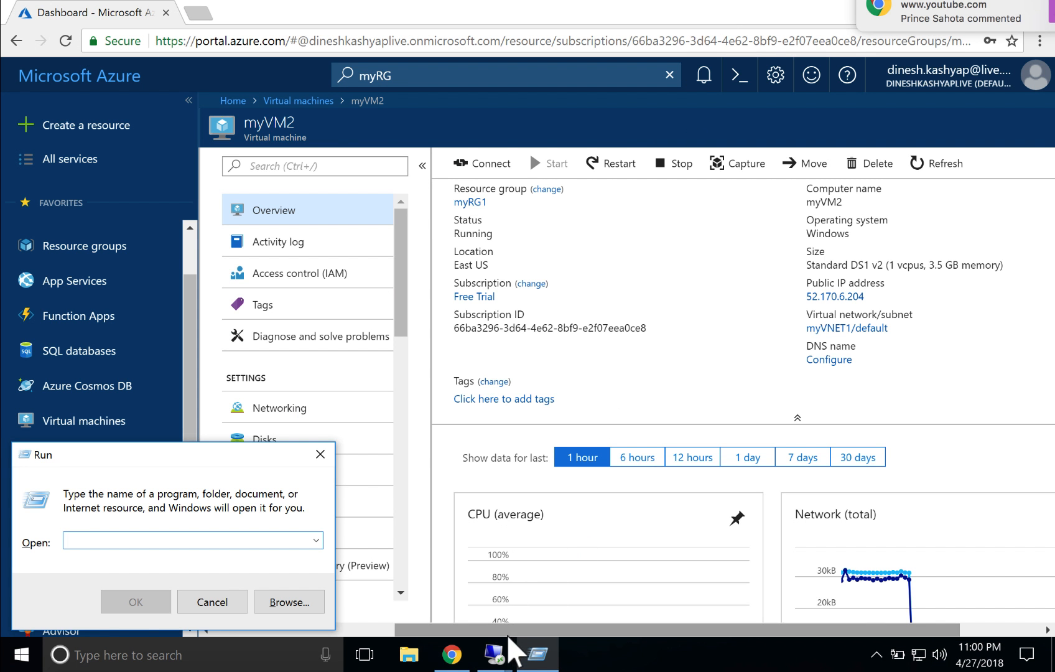
left_click(492, 650)
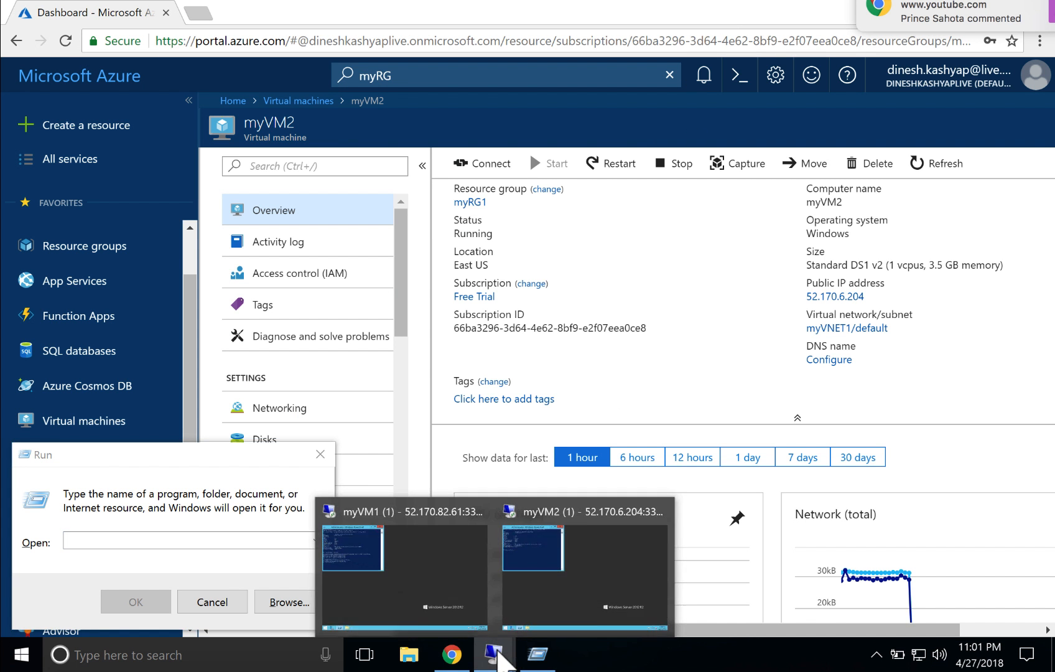
left_click(577, 571)
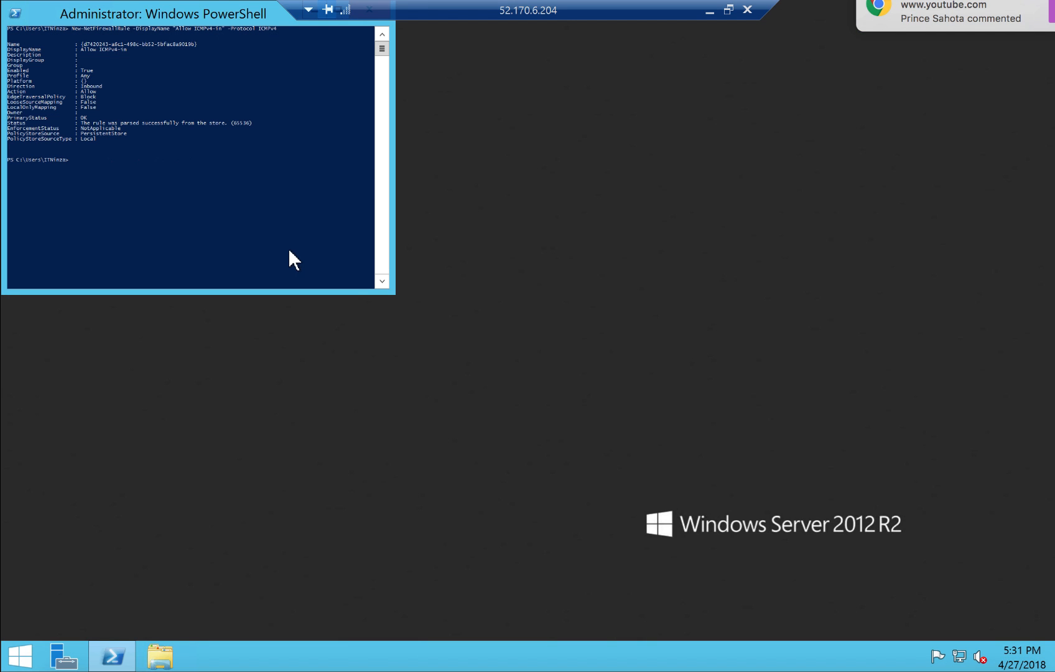
left_click(214, 218)
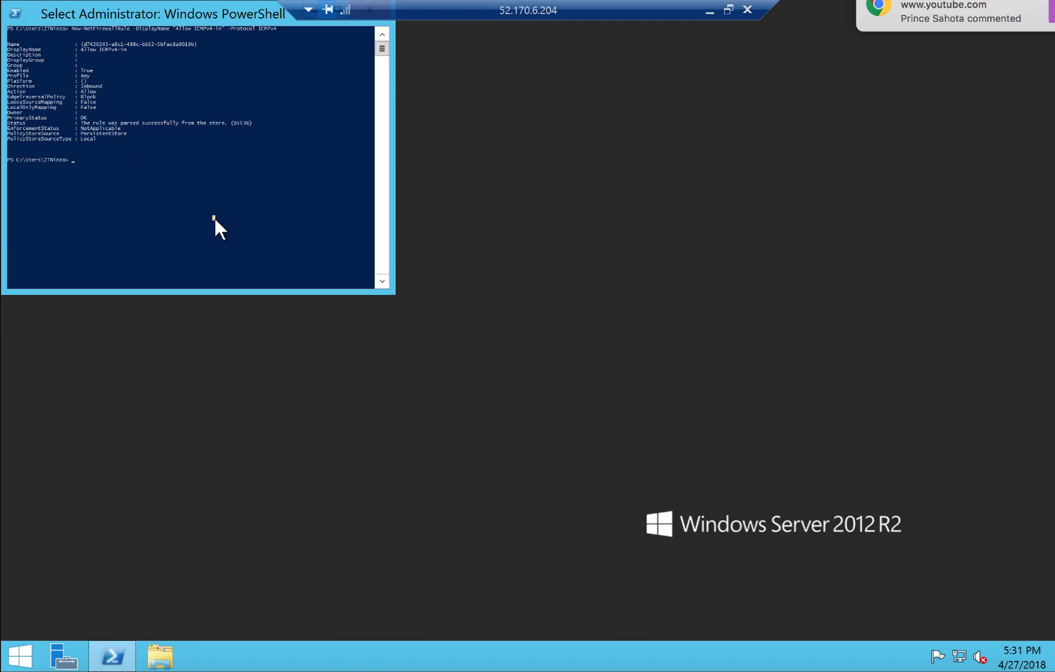
key("Escape")
type("ping ")
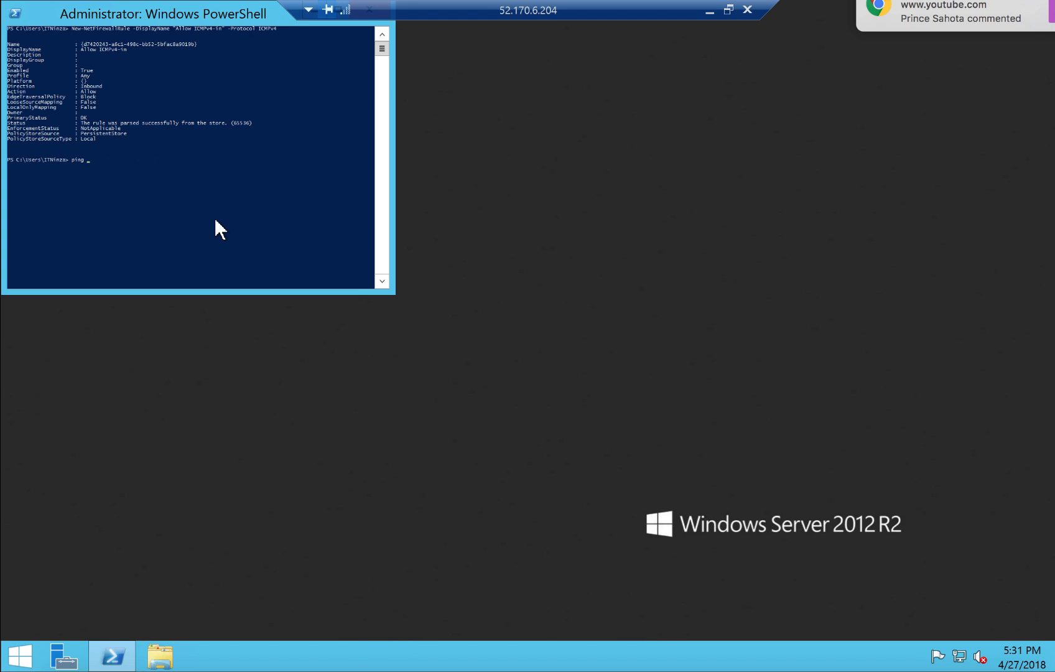
type("myVM1")
key("Return")
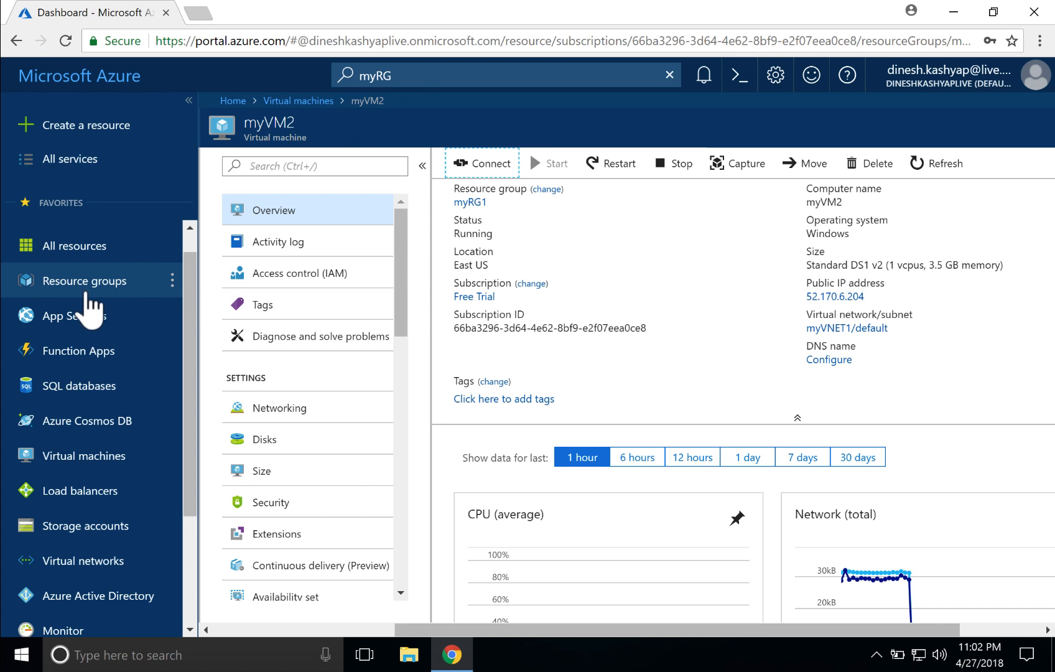
Delete the resource group myRG1 with all its resources in the Azure portal, entering myRG1 to confirm the deletion.
left_click(74, 285)
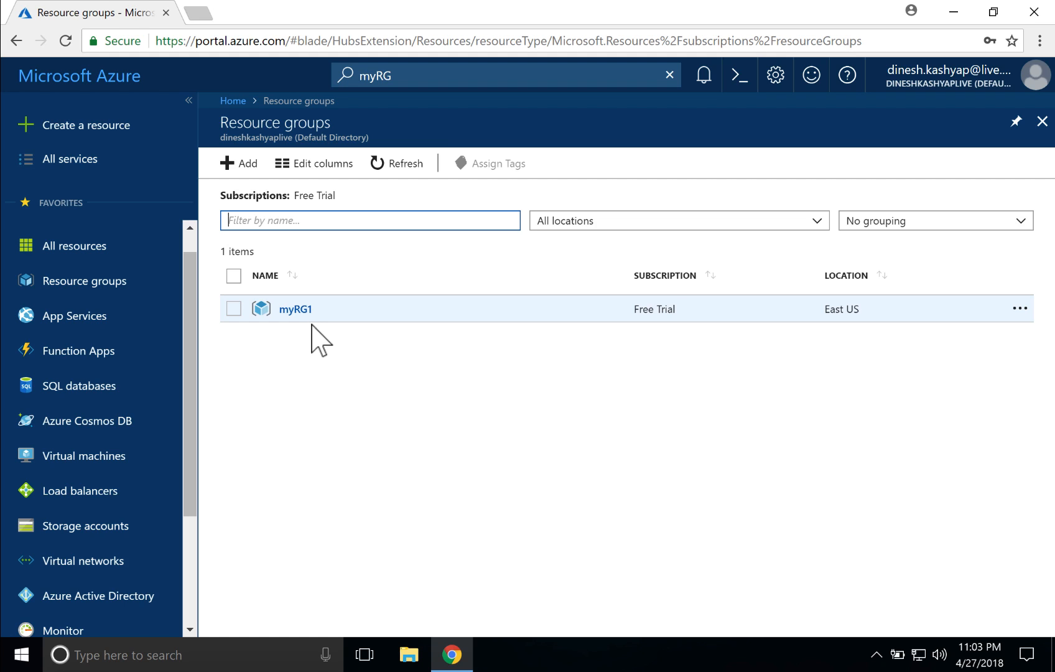
left_click(240, 313)
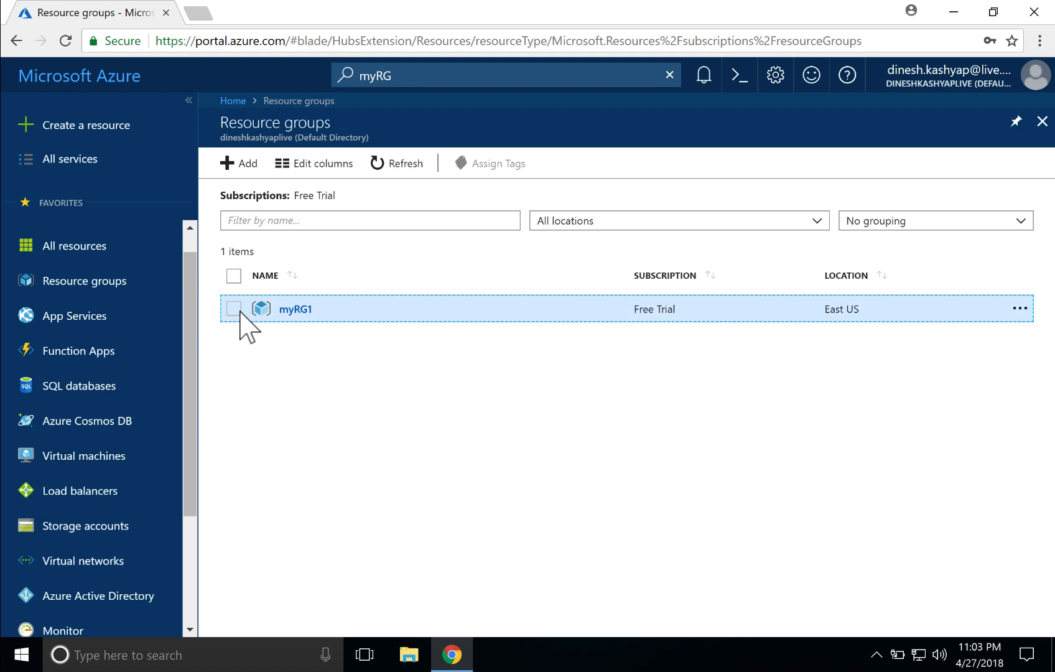
right_click(284, 315)
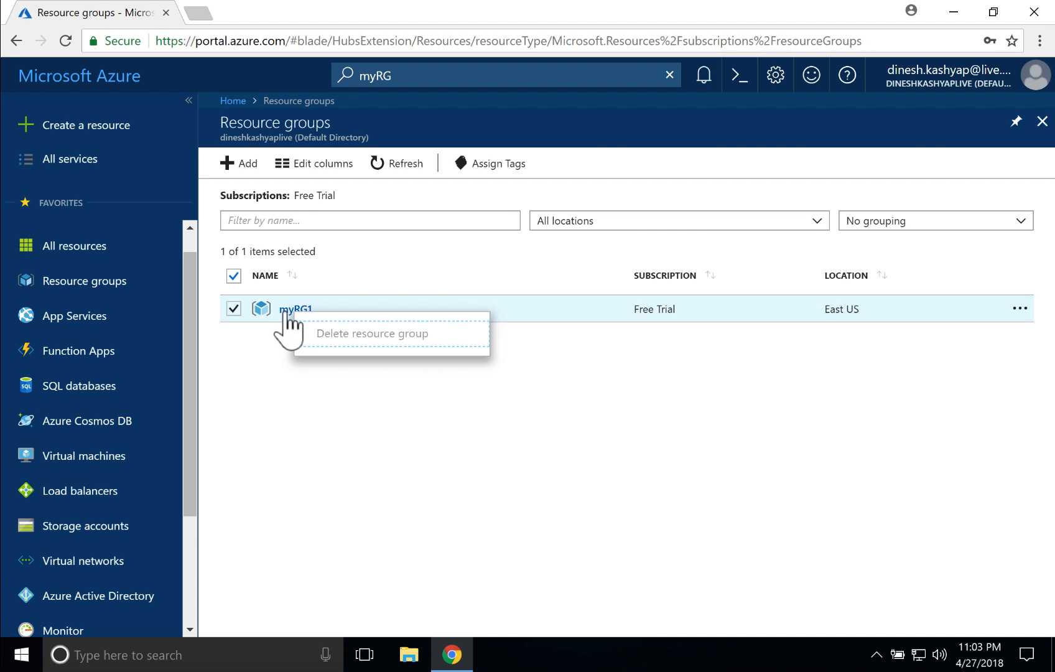
left_click(352, 339)
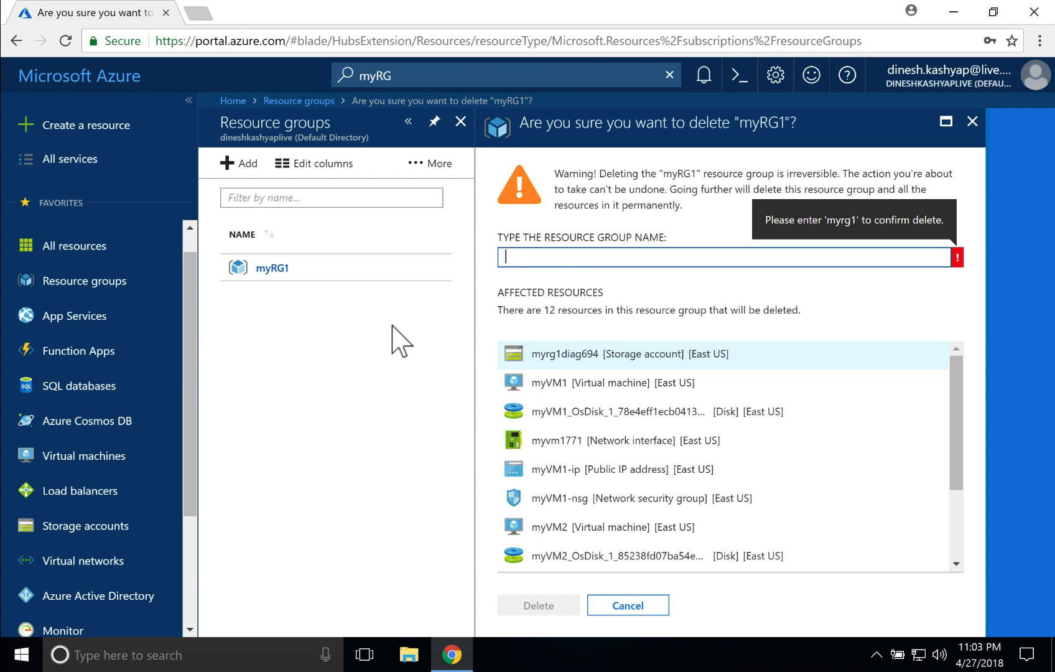
left_click(516, 256)
type("myRG1")
left_click(532, 605)
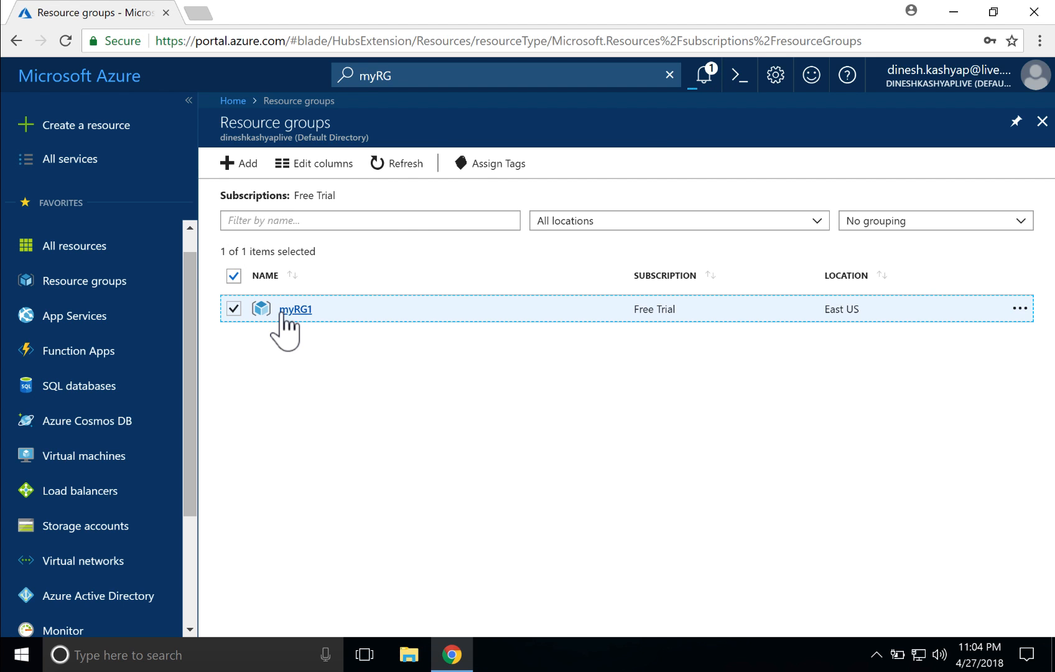
Check the deletion of myRG1 in the portal's notifications, the resource groups list and the list of all resources.
left_click(701, 76)
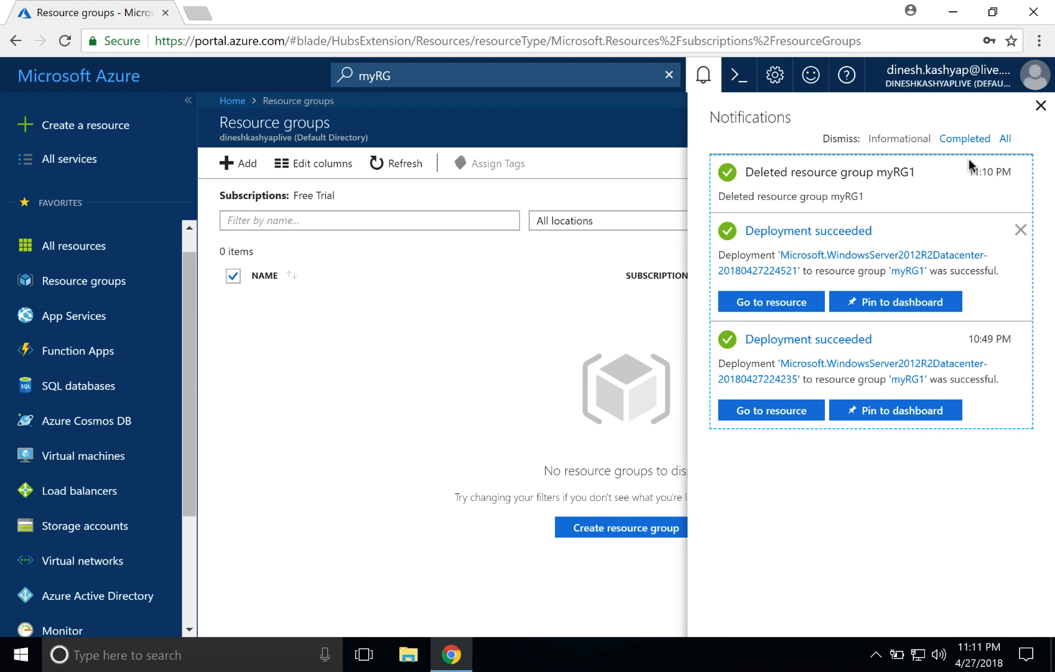
left_click(701, 78)
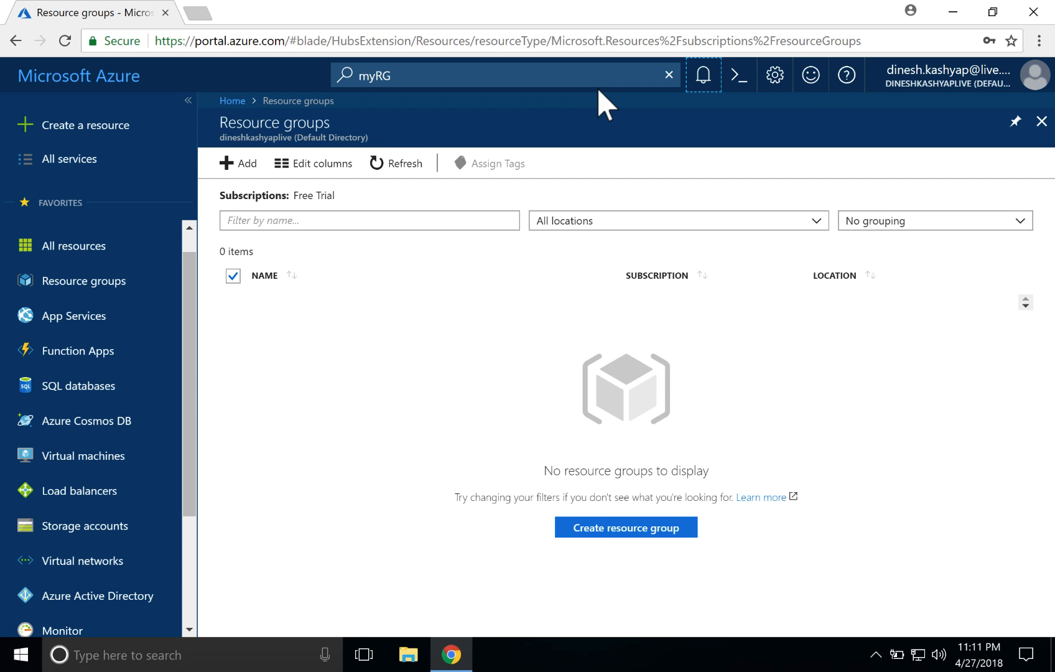
left_click(75, 285)
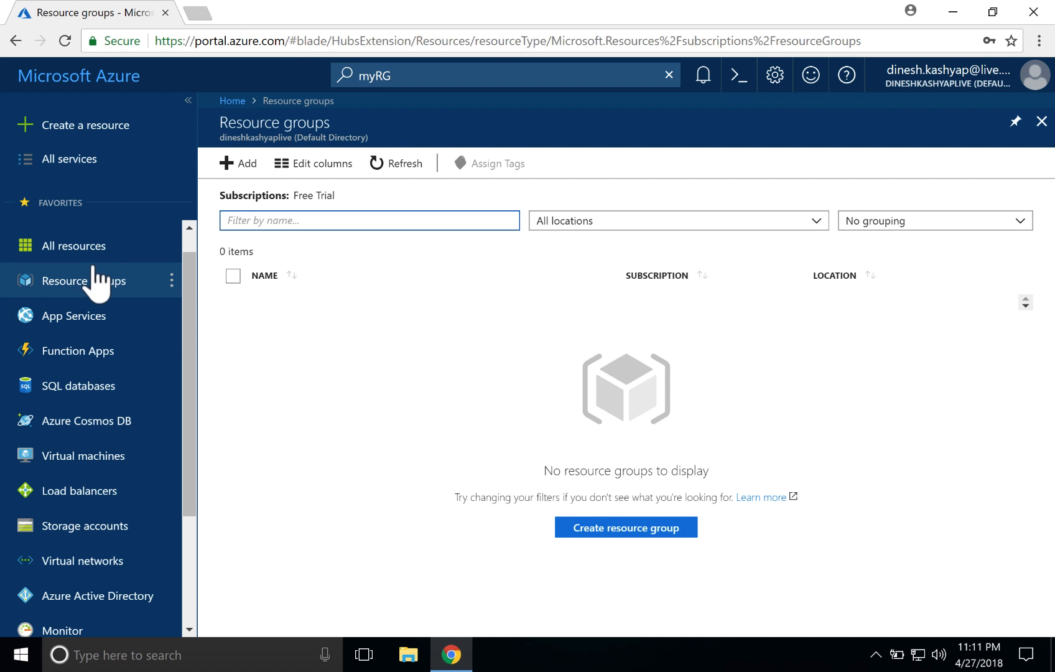
left_click(64, 243)
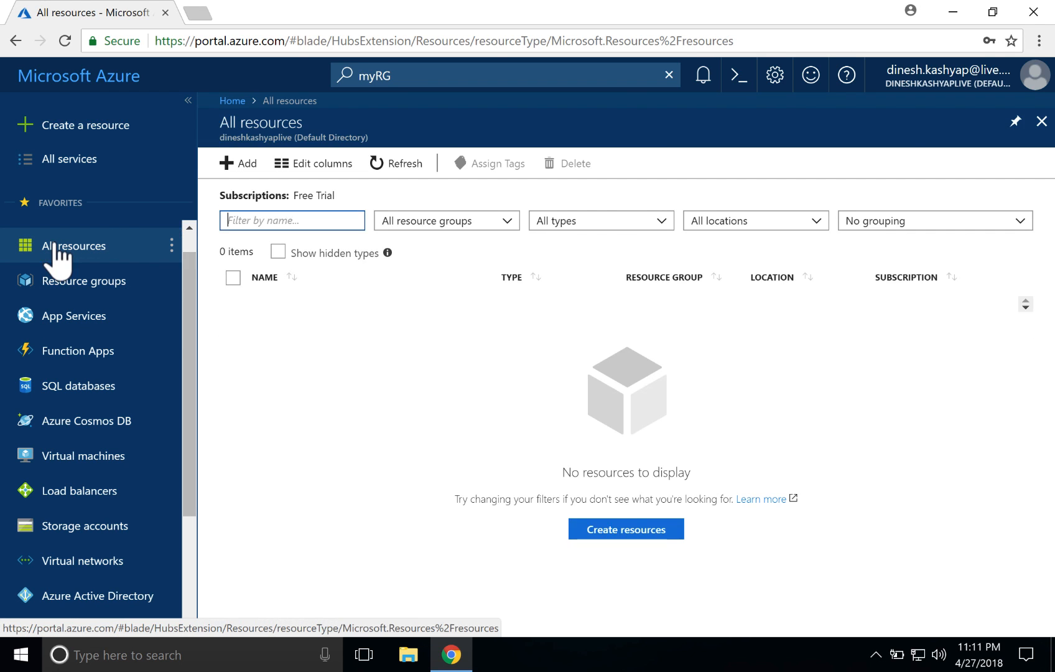